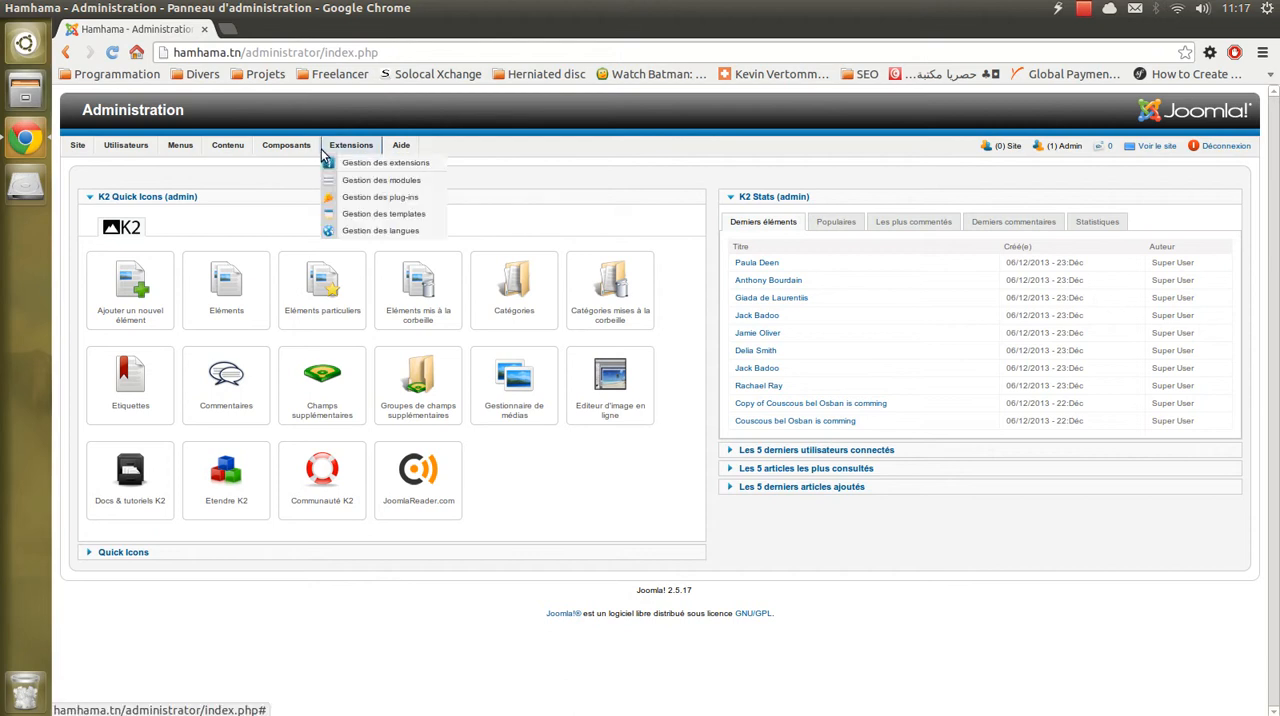
- Open the K2 items list and start a new item
{"action": "mouse_move", "coordinate": [308, 152]}
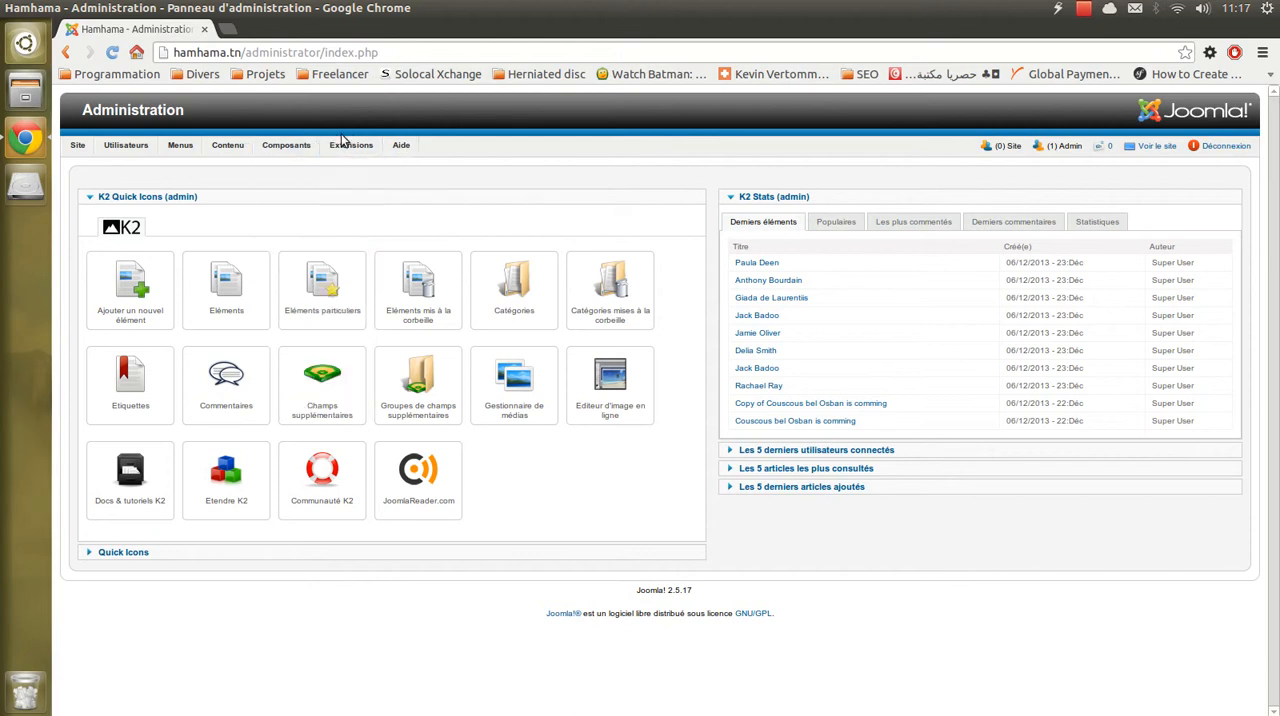
{"action": "mouse_move", "coordinate": [295, 298]}
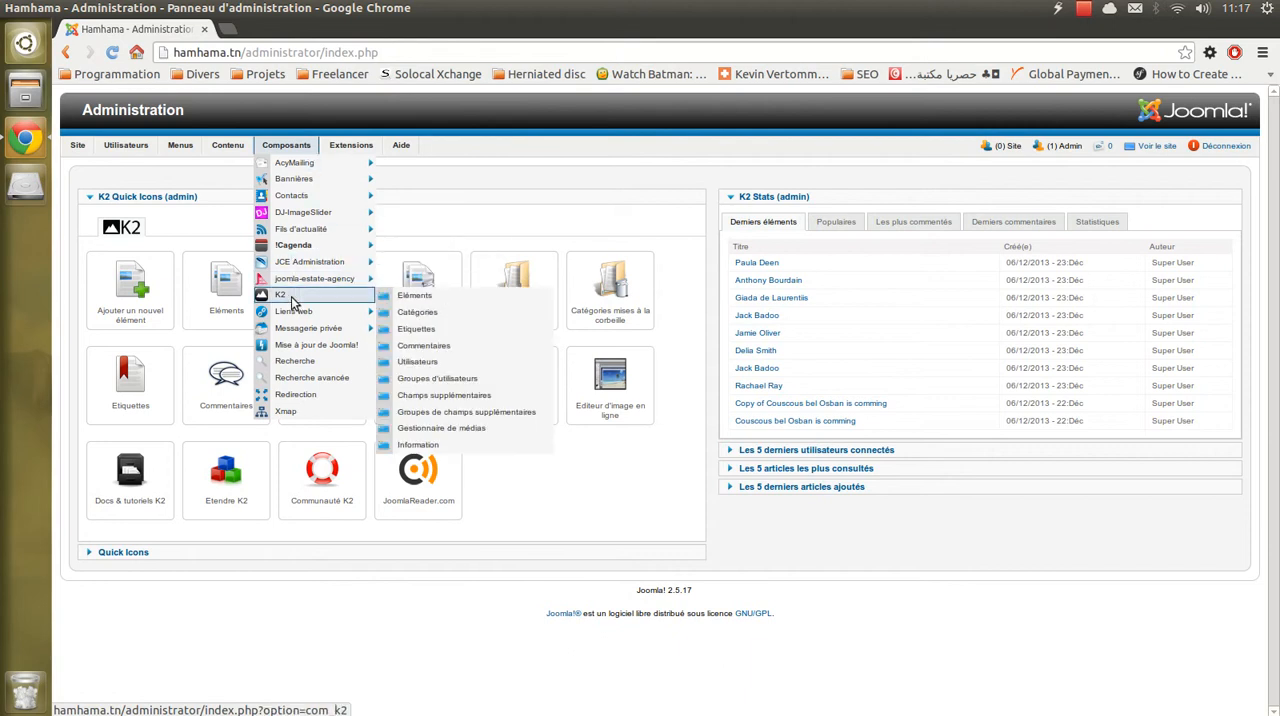
{"action": "left_click", "coordinate": [463, 301]}
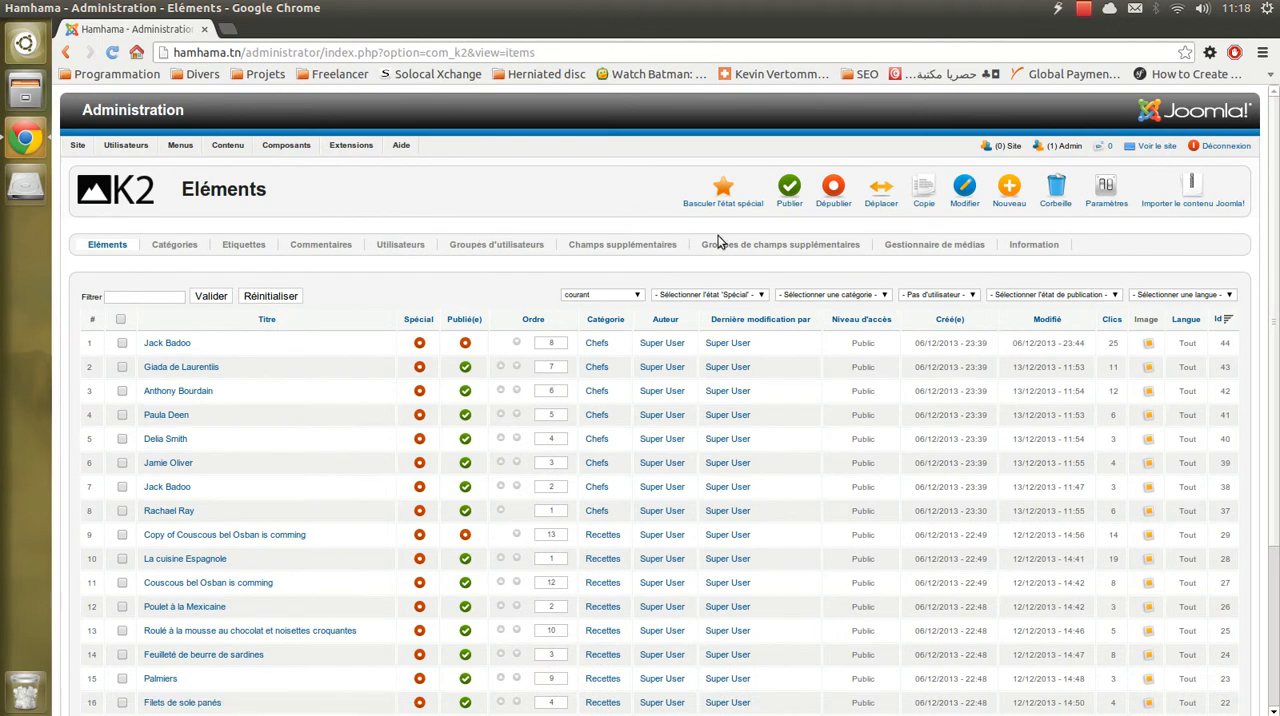
{"action": "left_click", "coordinate": [1009, 199]}
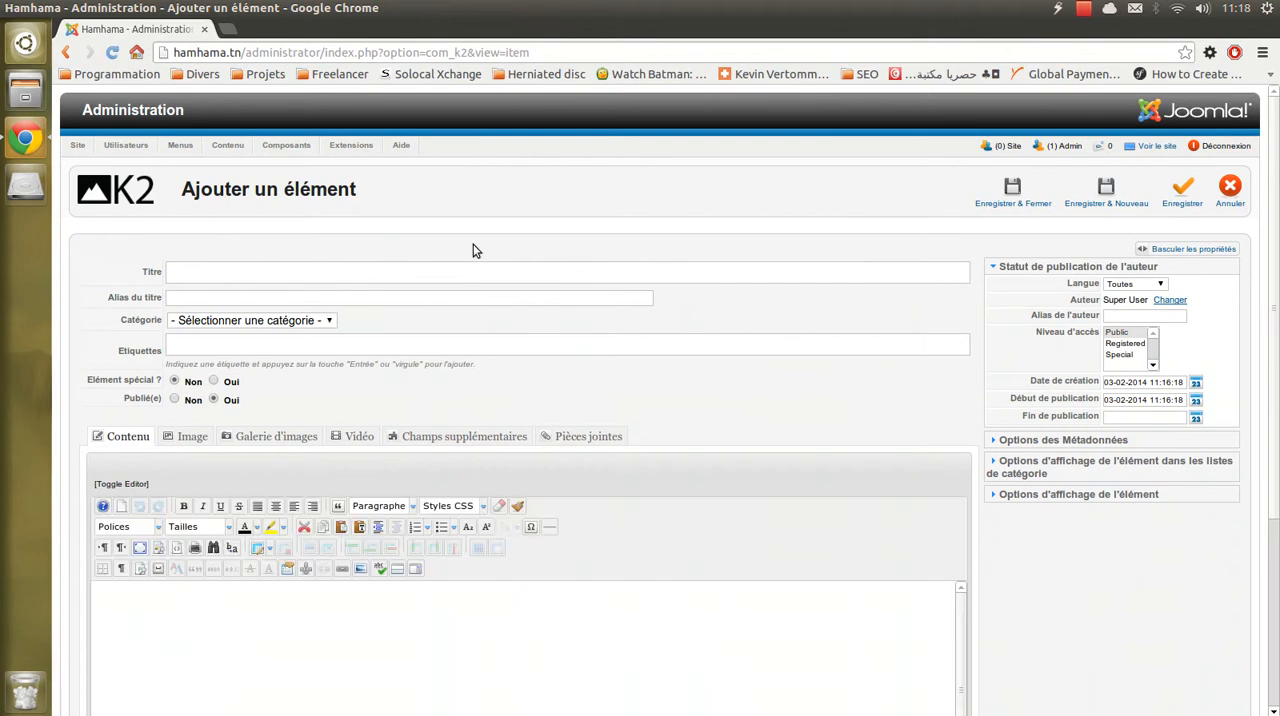
- Examine the new item form's title, alias, category and tag fields and its content editor
{"action": "scroll", "coordinate": [477, 297], "scroll_direction": "down", "scroll_amount": 4}
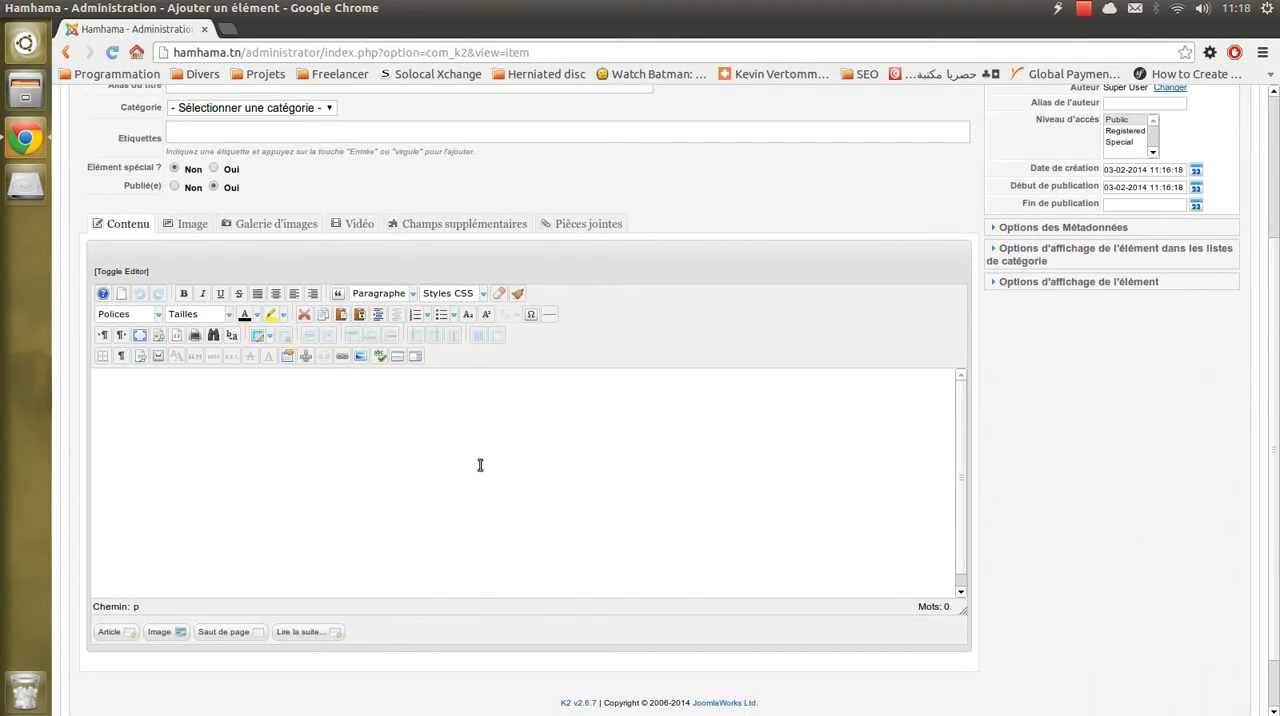
{"action": "scroll", "coordinate": [480, 465], "scroll_direction": "up", "scroll_amount": 4}
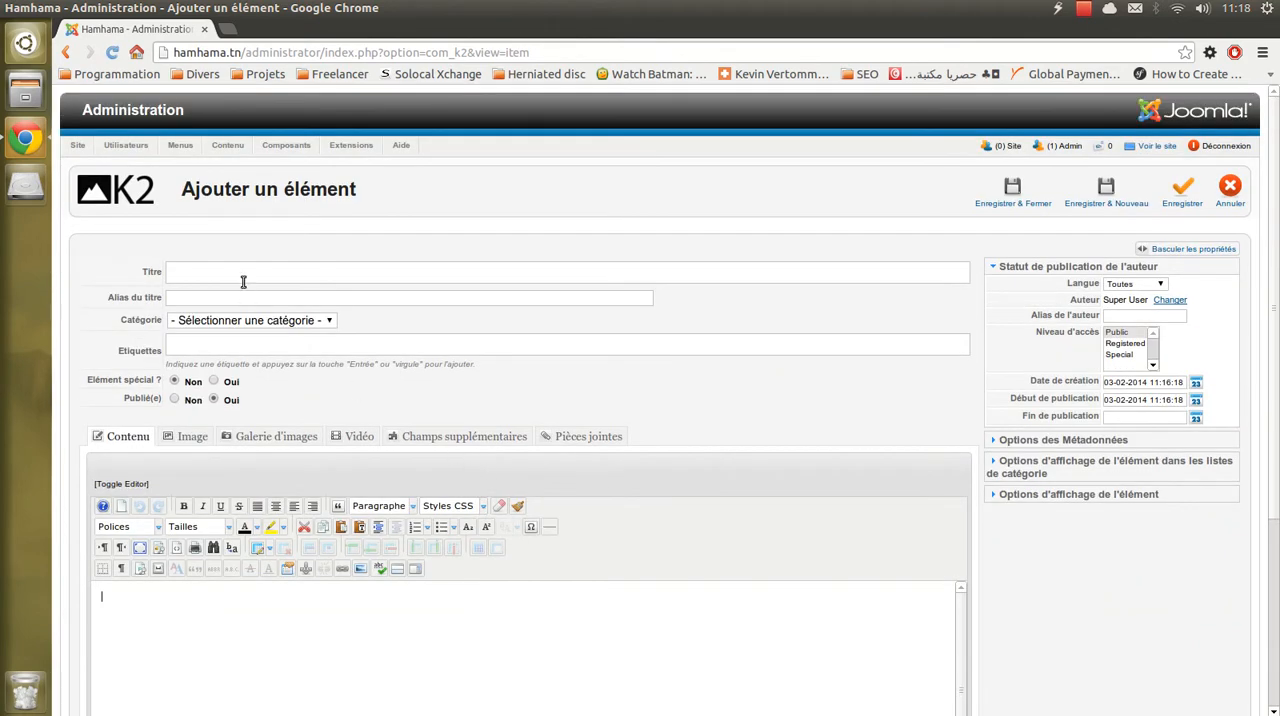
{"action": "scroll", "coordinate": [243, 284], "scroll_direction": "down", "scroll_amount": 3}
{"action": "scroll", "coordinate": [240, 270], "scroll_direction": "up", "scroll_amount": 2}
{"action": "left_click", "coordinate": [204, 187]}
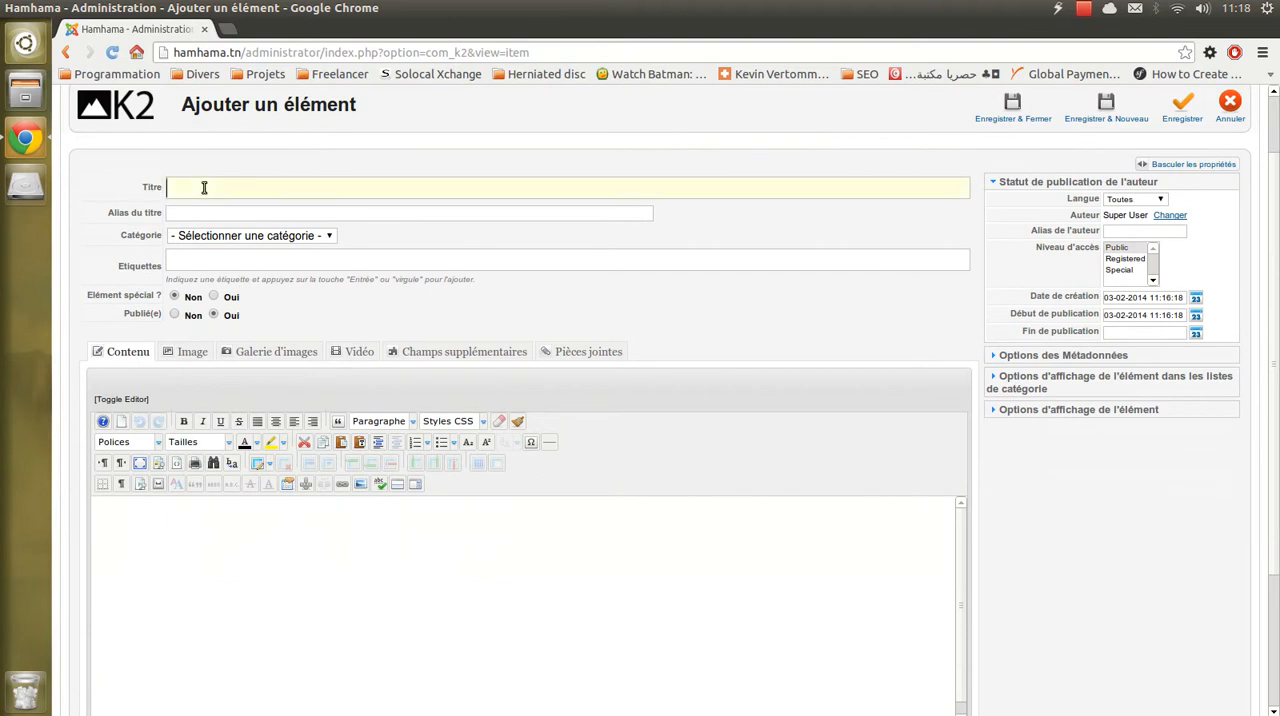
{"action": "left_click", "coordinate": [320, 238]}
{"action": "left_click", "coordinate": [299, 248]}
{"action": "left_click", "coordinate": [305, 259]}
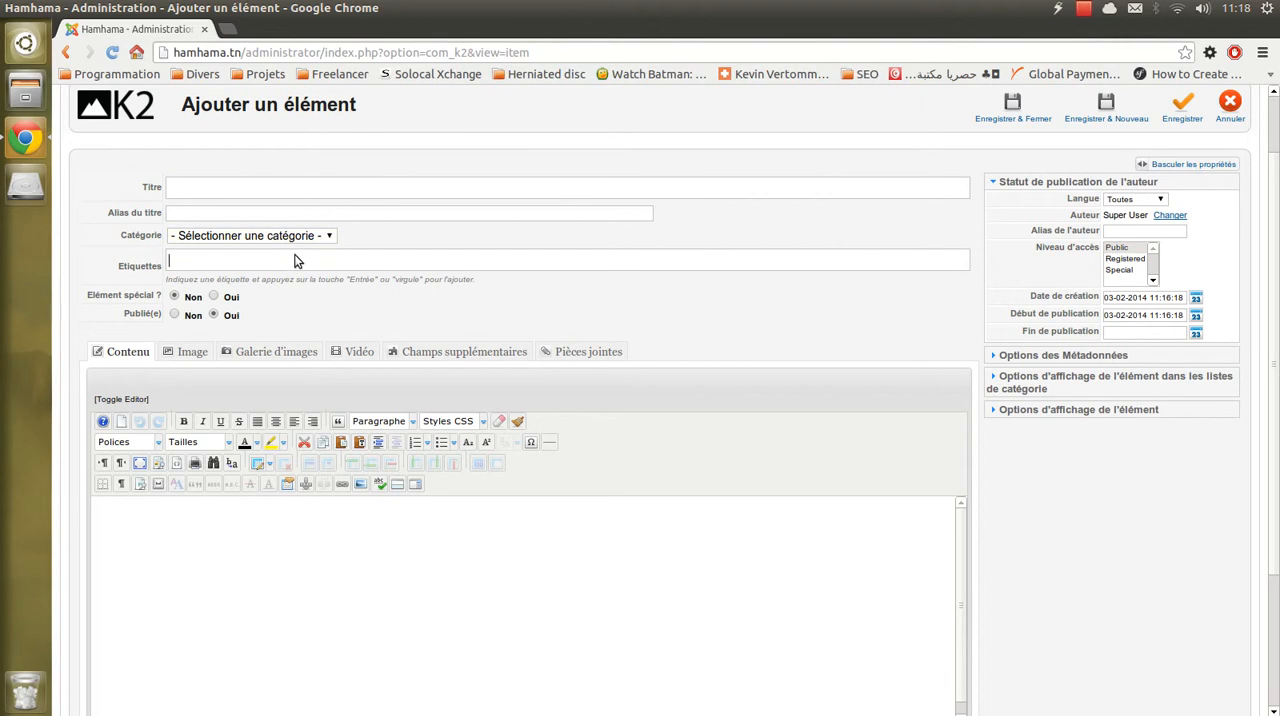
{"action": "left_click", "coordinate": [322, 578]}
{"action": "scroll", "coordinate": [340, 545], "scroll_direction": "down", "scroll_amount": 3}
{"action": "scroll", "coordinate": [345, 537], "scroll_direction": "up", "scroll_amount": 1}
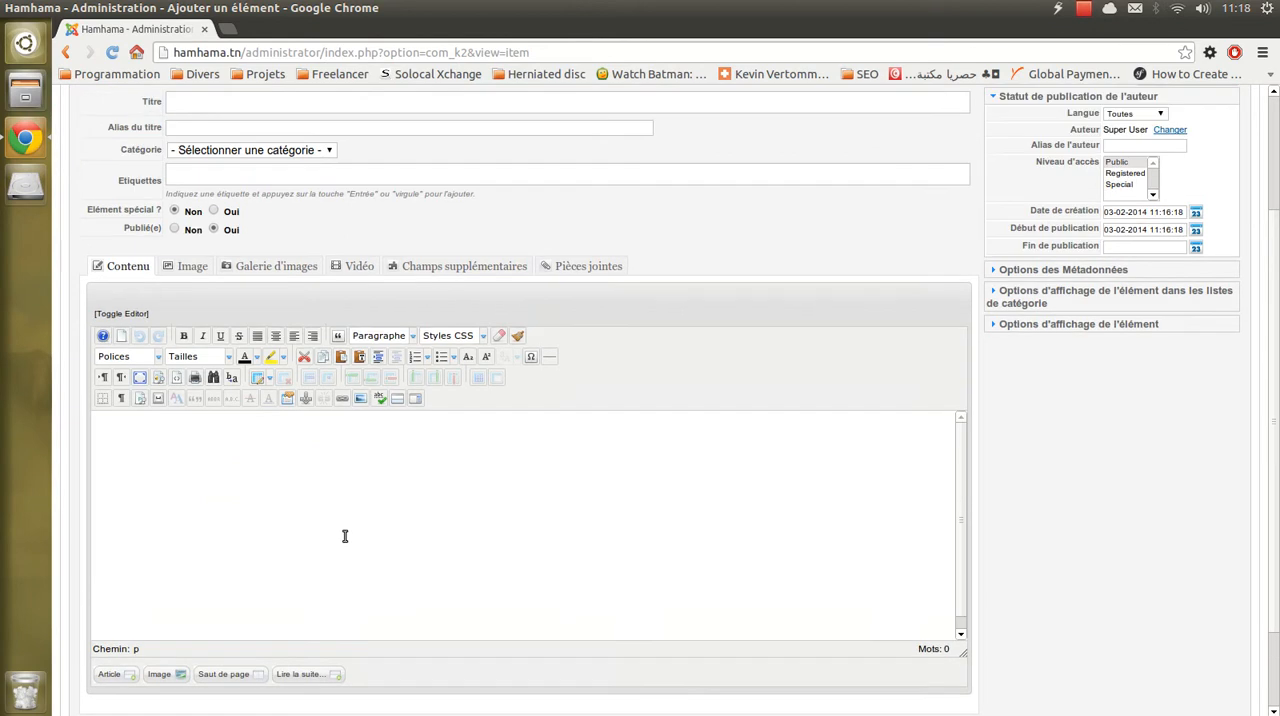
- Title the new item "Chef" and assign it to the Chefs category
{"action": "scroll", "coordinate": [350, 548], "scroll_direction": "up", "scroll_amount": 3}
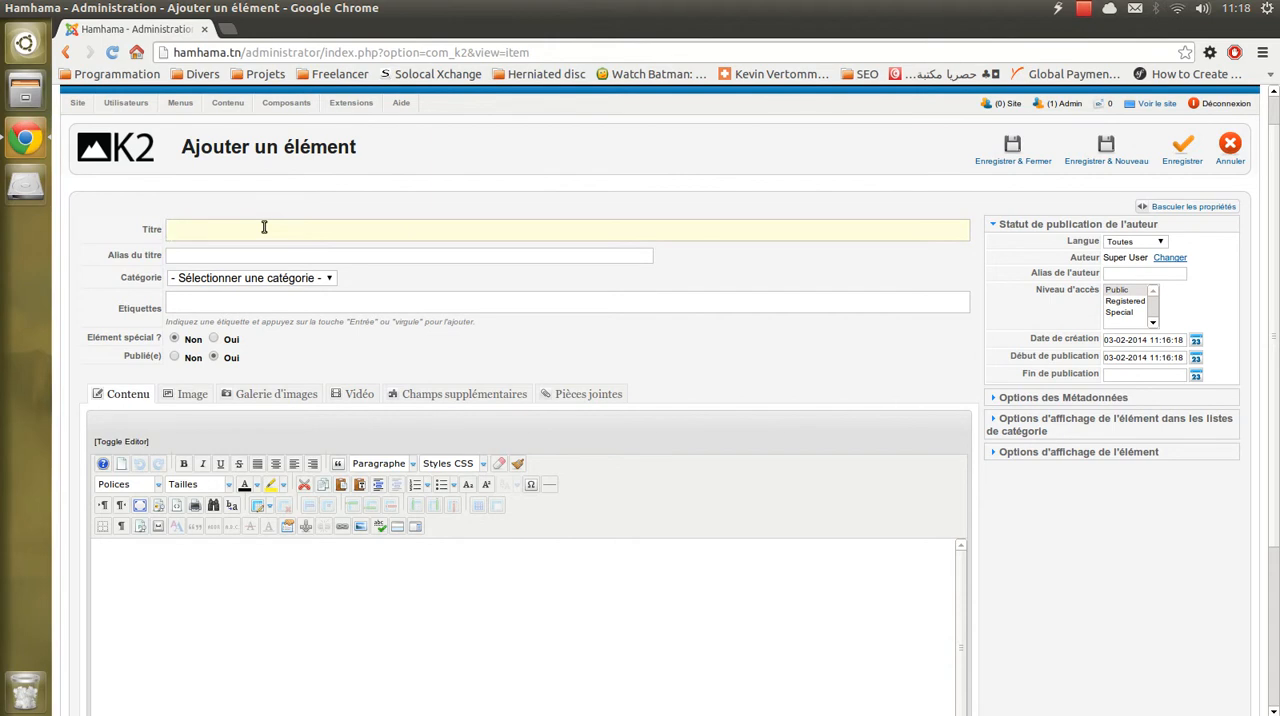
{"action": "type", "text": "Chef"}
{"action": "left_click_drag", "start_coordinate": [198, 226], "coordinate": [143, 226]}
{"action": "key", "text": "Tab"}
{"action": "left_click", "coordinate": [292, 280]}
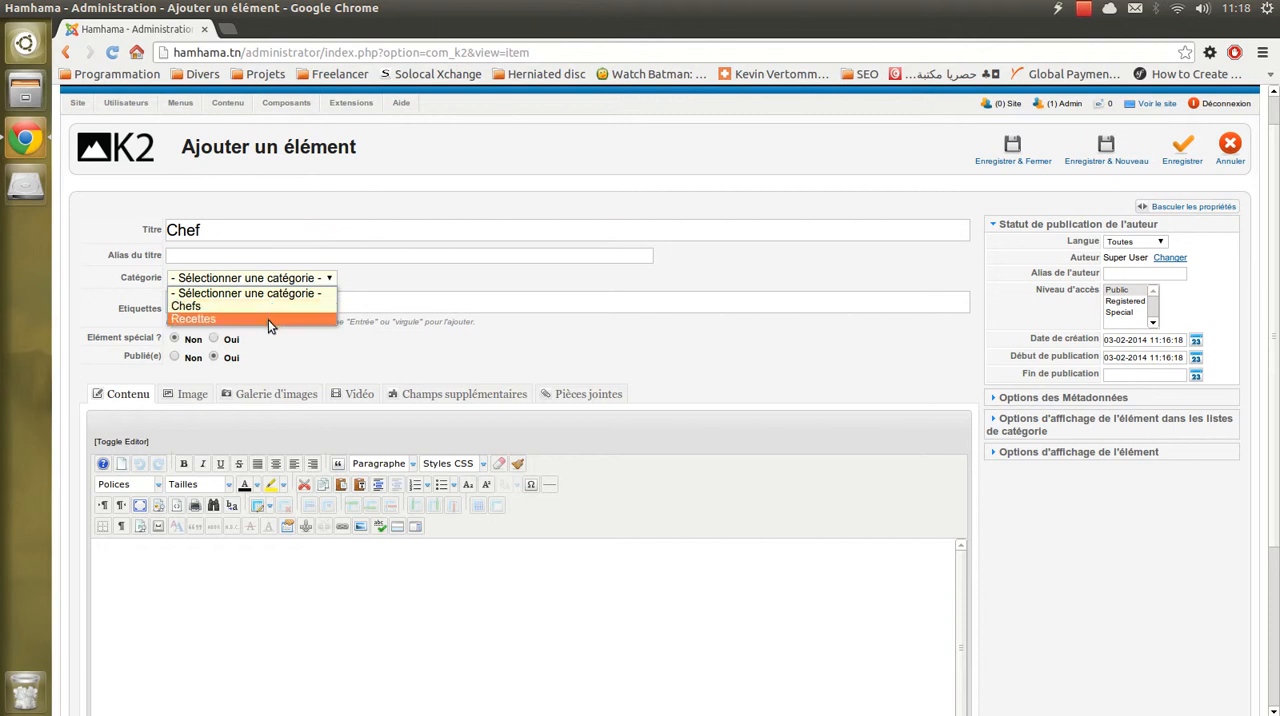
{"action": "left_click", "coordinate": [266, 305]}
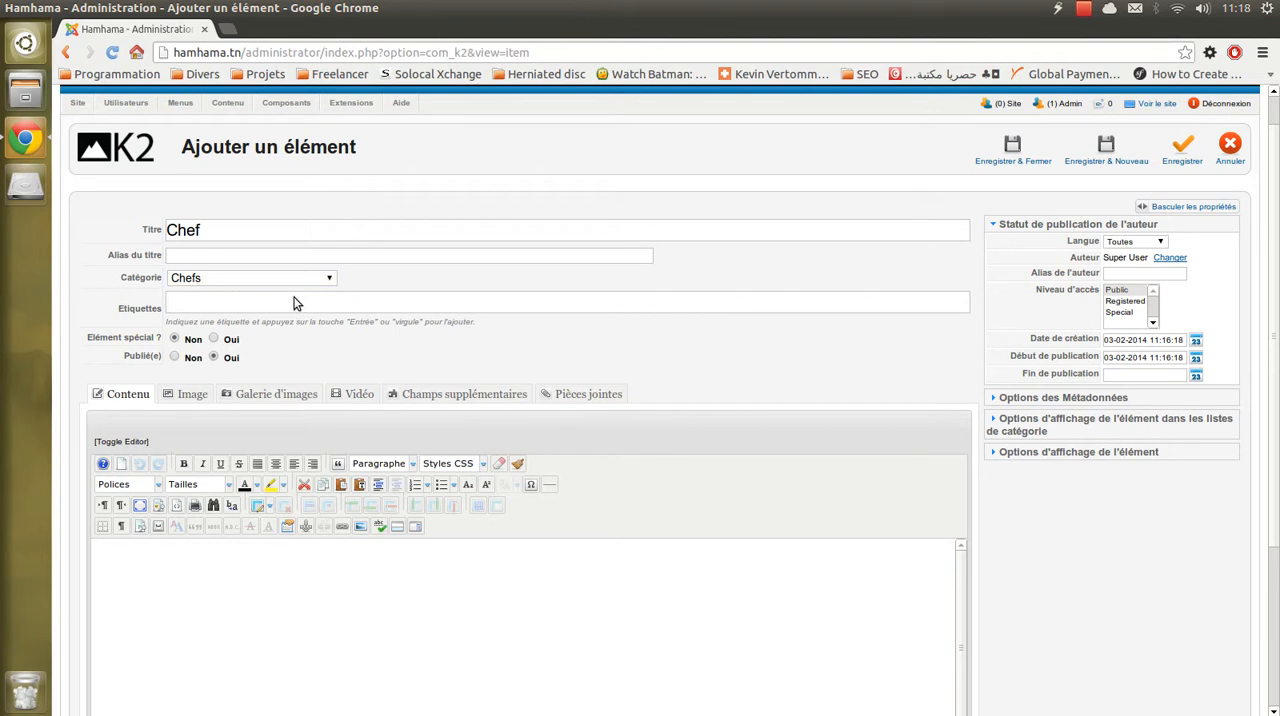
- Open the public site in a separate tab, and add the tags "chef" and "cuisine française" to the new item
{"action": "left_click", "coordinate": [1152, 104]}
{"action": "left_click", "coordinate": [150, 27]}
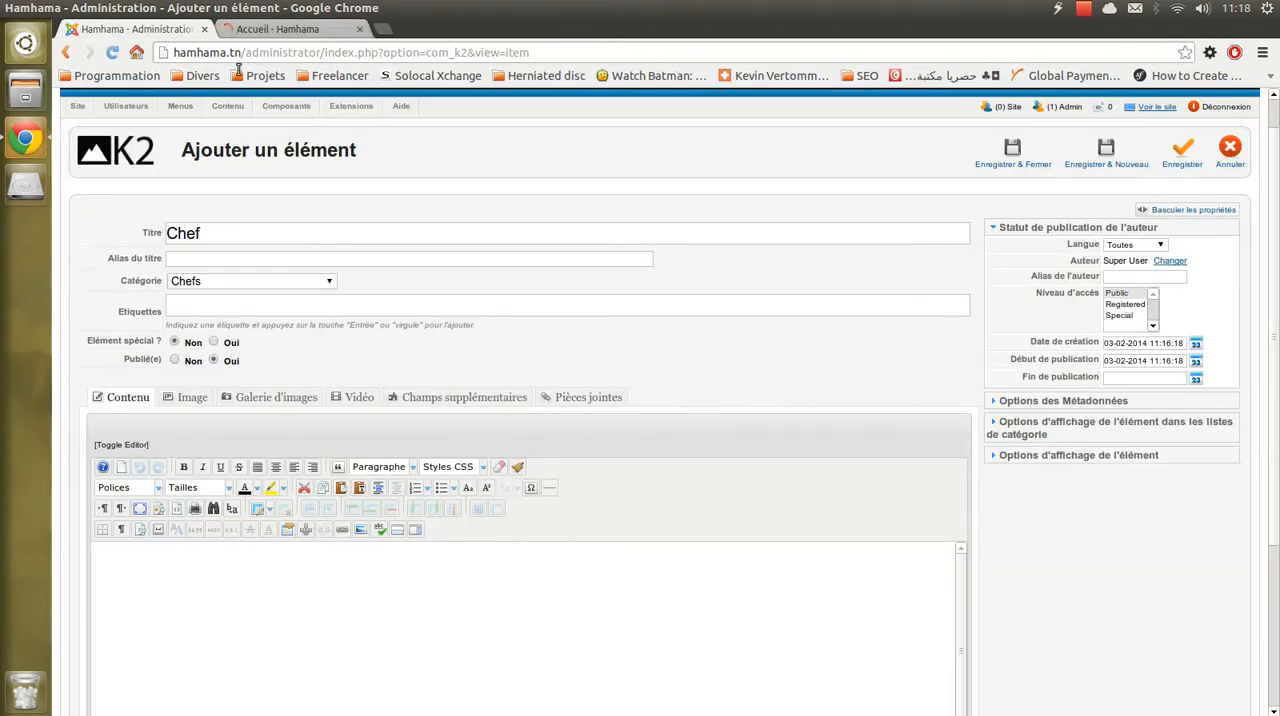
{"action": "left_click", "coordinate": [240, 305]}
{"action": "type", "text": "chef"}
{"action": "key", "text": "Return"}
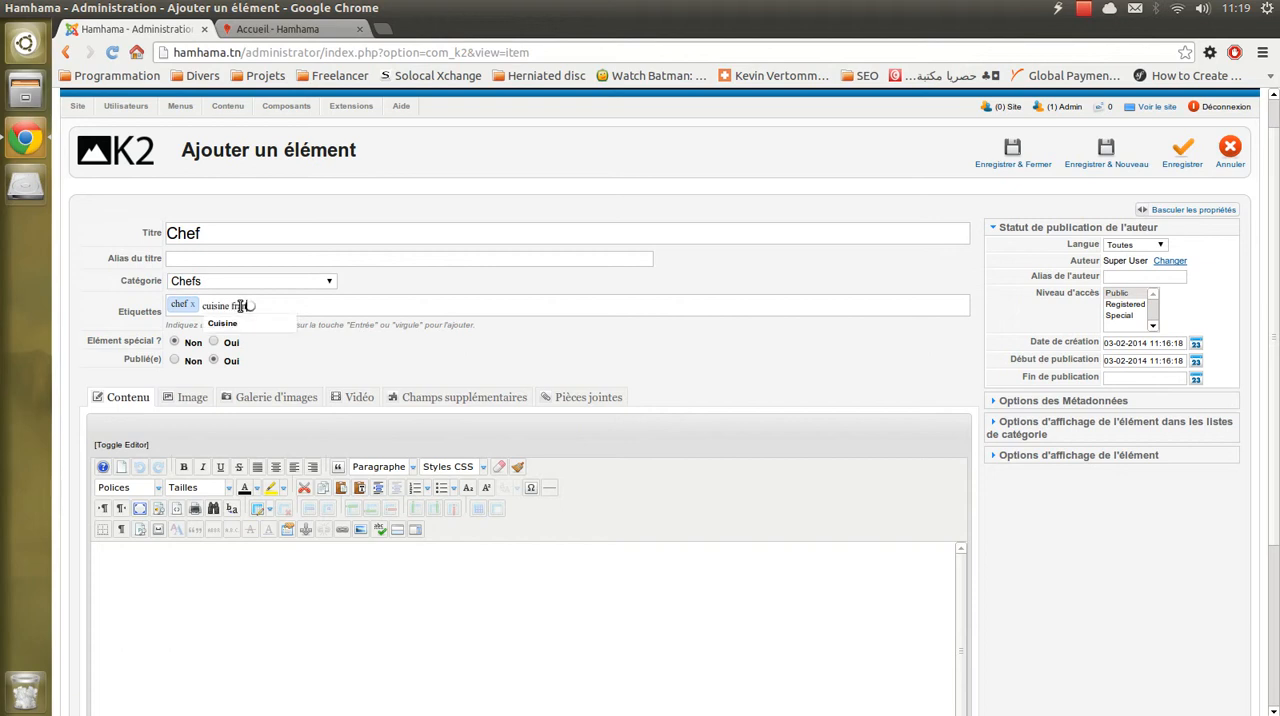
{"action": "type", "text": "e"}
{"action": "key", "text": "Return"}
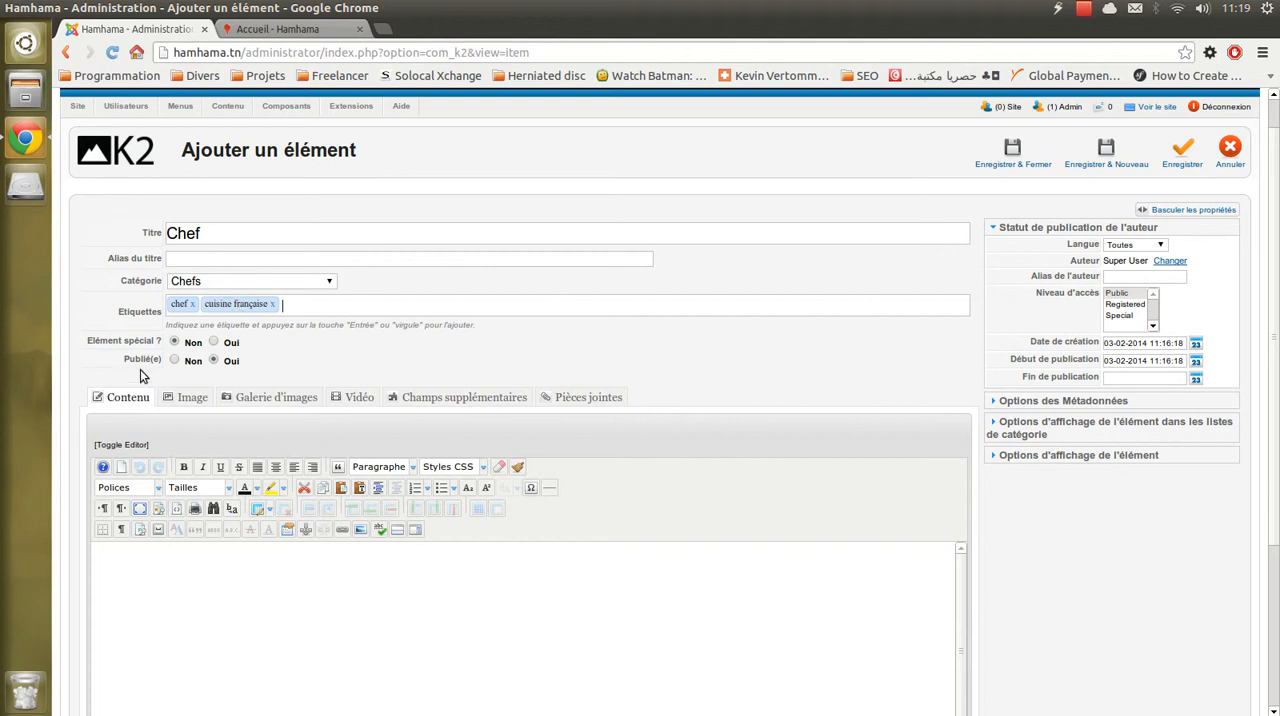
- On the public site, go to the Chefs page and open the first chef's full article
{"action": "scroll", "coordinate": [228, 362], "scroll_direction": "down", "scroll_amount": 3}
{"action": "left_click", "coordinate": [324, 485]}
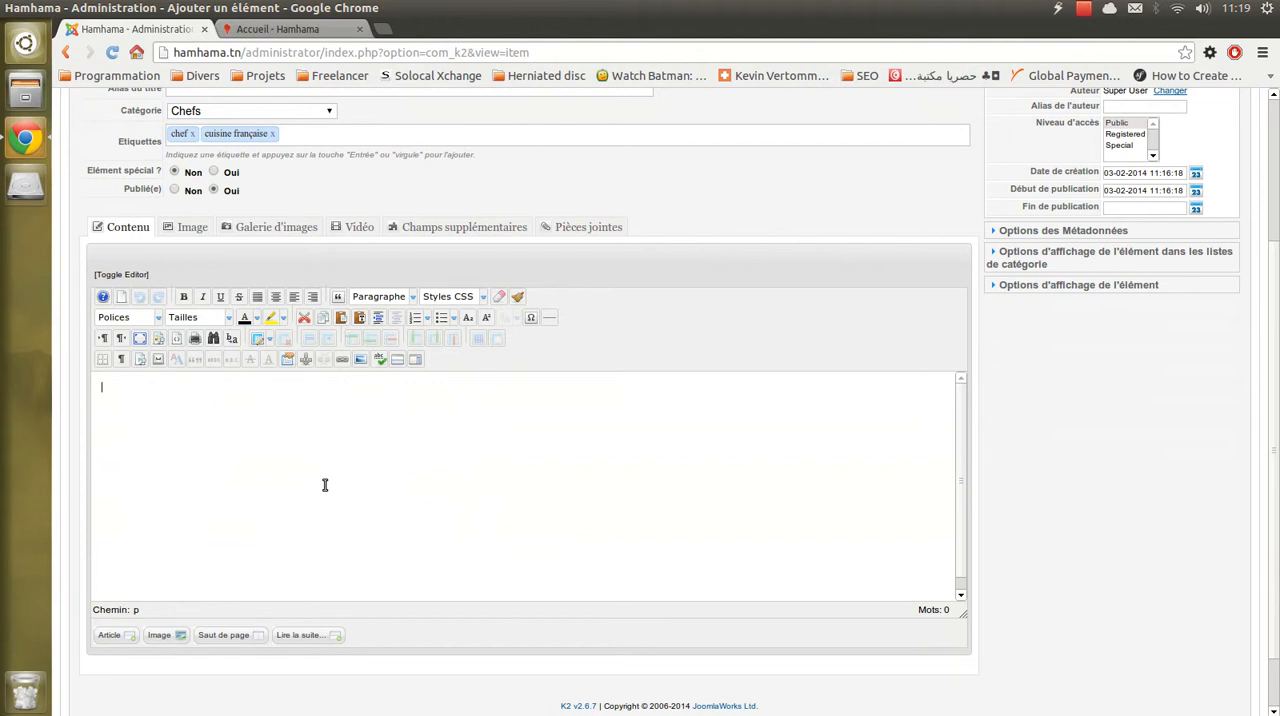
{"action": "left_click", "coordinate": [277, 29]}
{"action": "scroll", "coordinate": [388, 256], "scroll_direction": "down", "scroll_amount": 5}
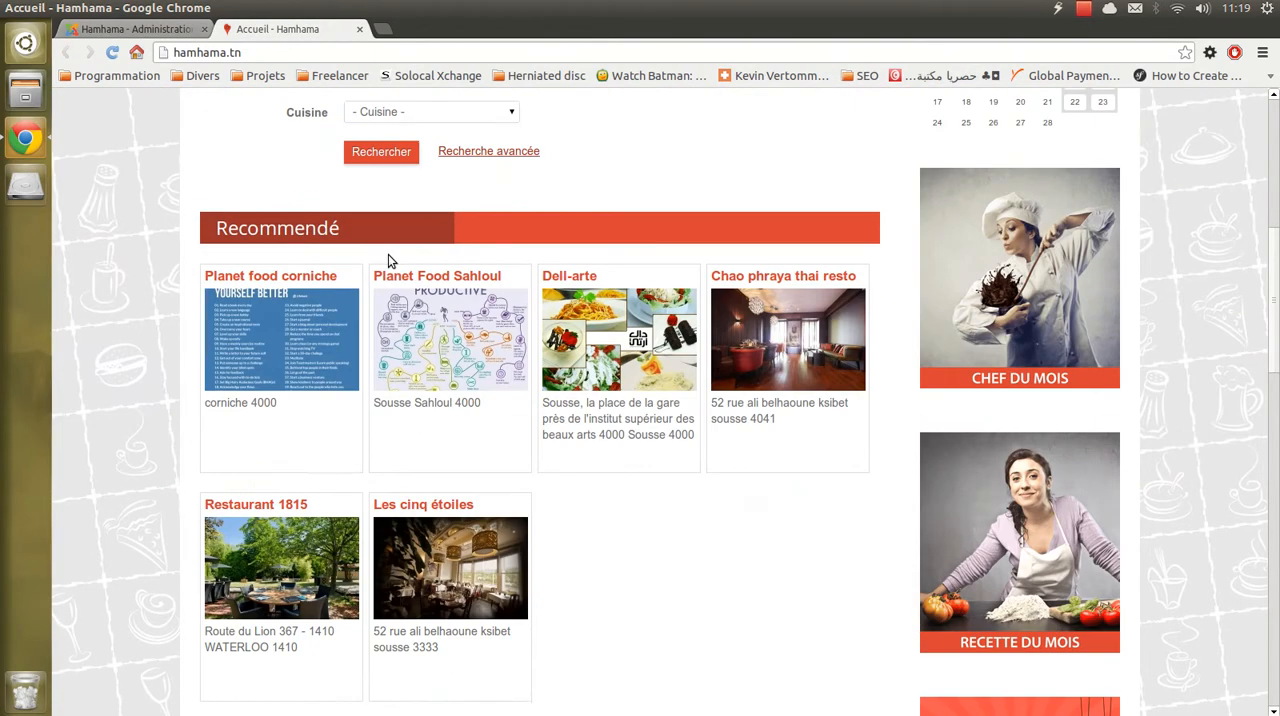
{"action": "scroll", "coordinate": [390, 262], "scroll_direction": "up", "scroll_amount": 5}
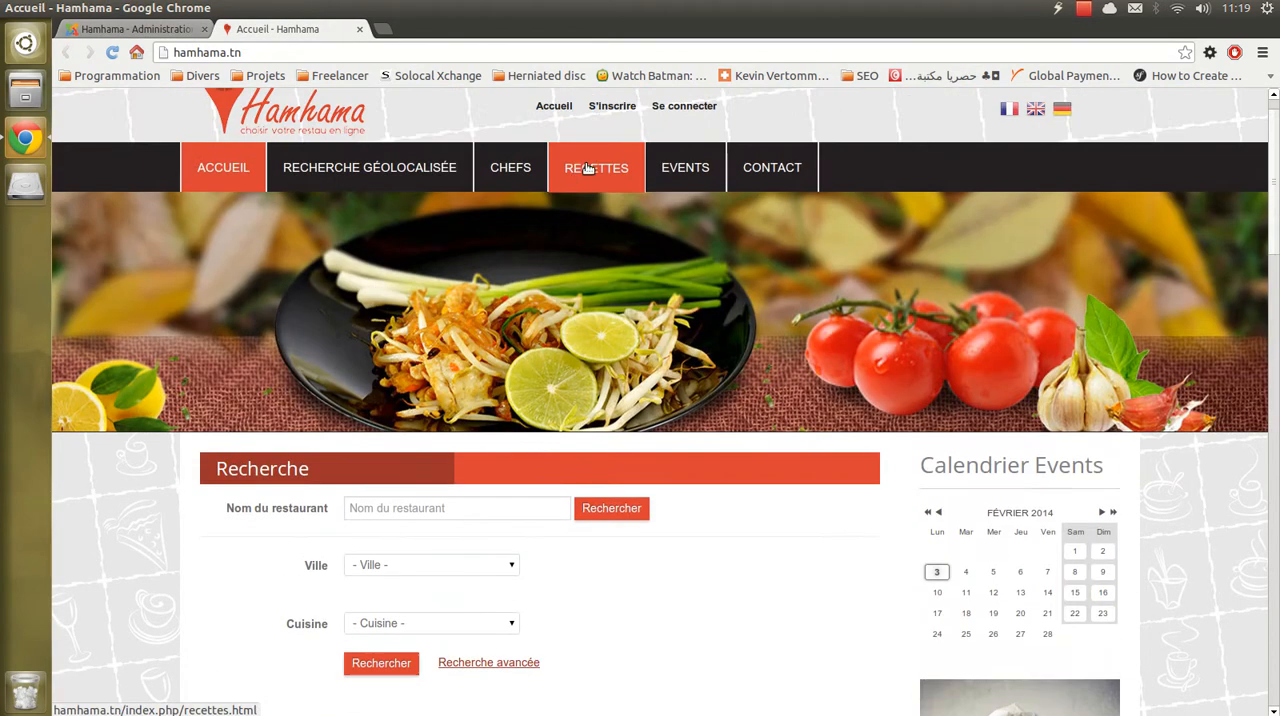
{"action": "left_click", "coordinate": [510, 167]}
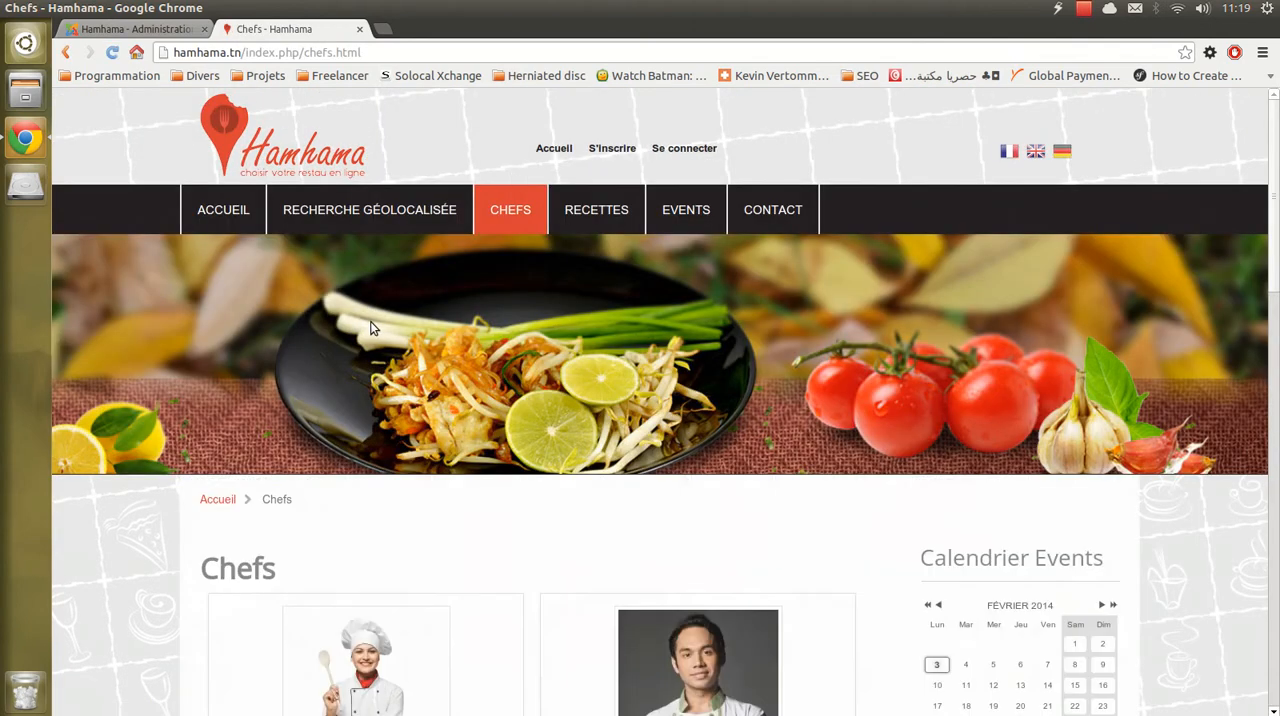
{"action": "scroll", "coordinate": [370, 329], "scroll_direction": "down", "scroll_amount": 5}
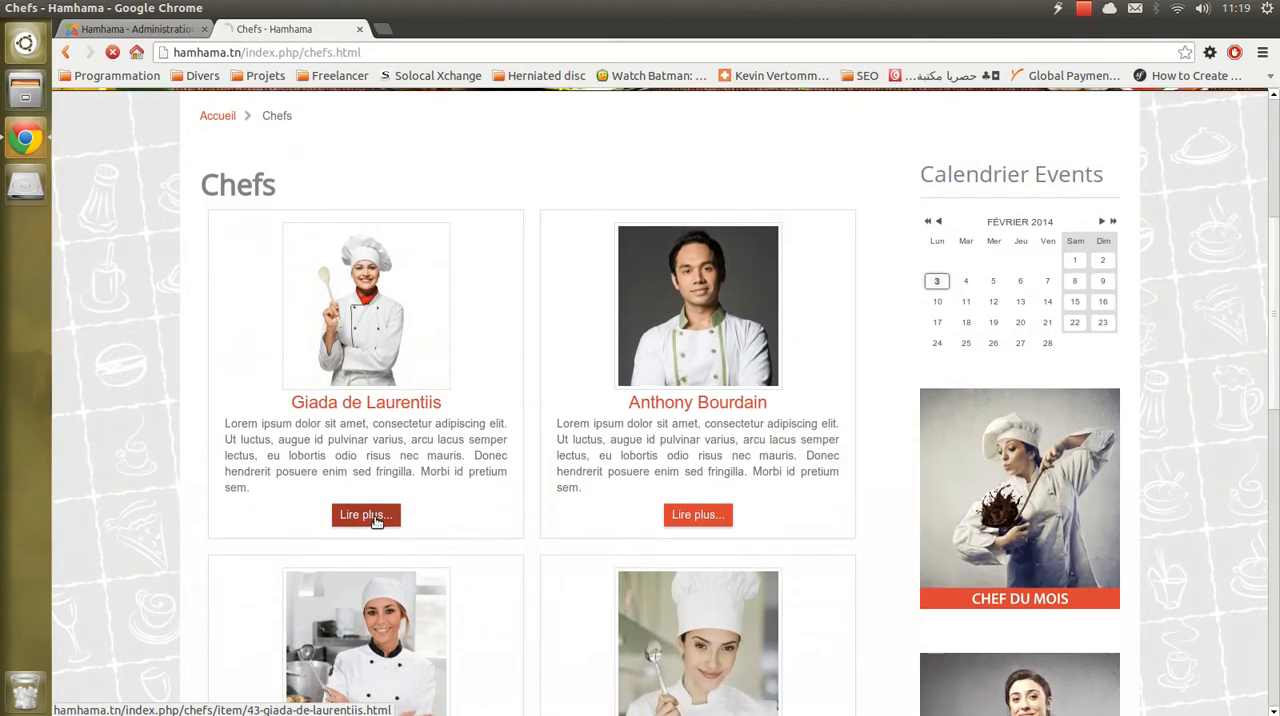
{"action": "left_click", "coordinate": [372, 517]}
{"action": "scroll", "coordinate": [388, 485], "scroll_direction": "down", "scroll_amount": 5}
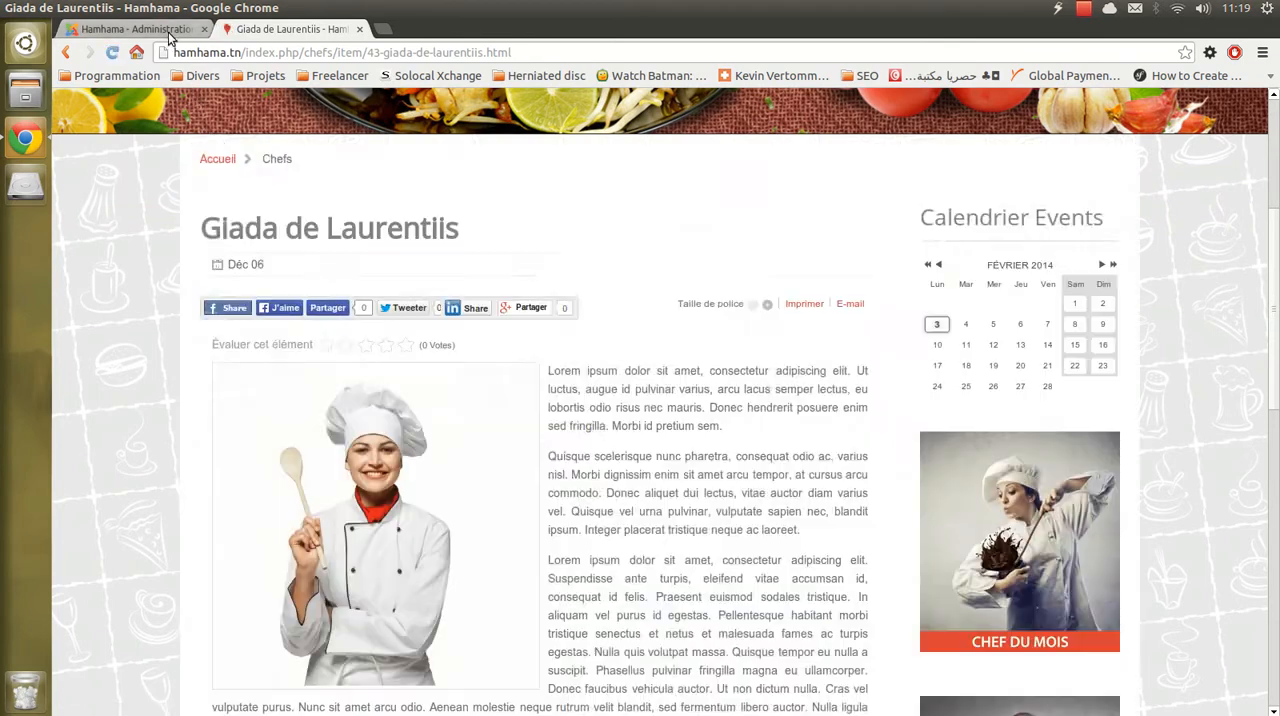
- Copy the whole Lorem ipsum body text of the chef's article
{"action": "scroll", "coordinate": [575, 237], "scroll_direction": "down", "scroll_amount": 2}
{"action": "left_click_drag", "start_coordinate": [548, 241], "coordinate": [639, 600]}
{"action": "right_click", "coordinate": [464, 449]}
{"action": "left_click", "coordinate": [471, 459]}
- Return to the new item form and insert the copied text into its content editor as plain text
{"action": "left_click", "coordinate": [135, 28]}
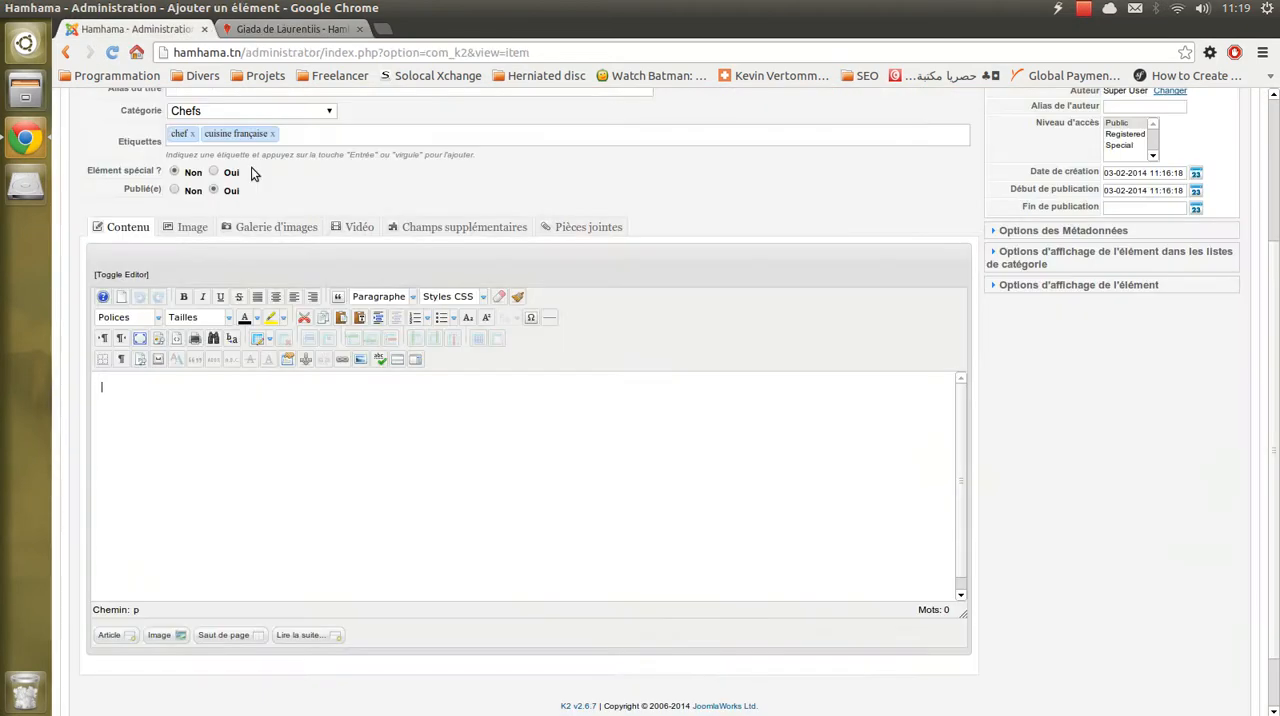
{"action": "scroll", "coordinate": [366, 359], "scroll_direction": "down", "scroll_amount": 1}
{"action": "scroll", "coordinate": [318, 417], "scroll_direction": "up", "scroll_amount": 1}
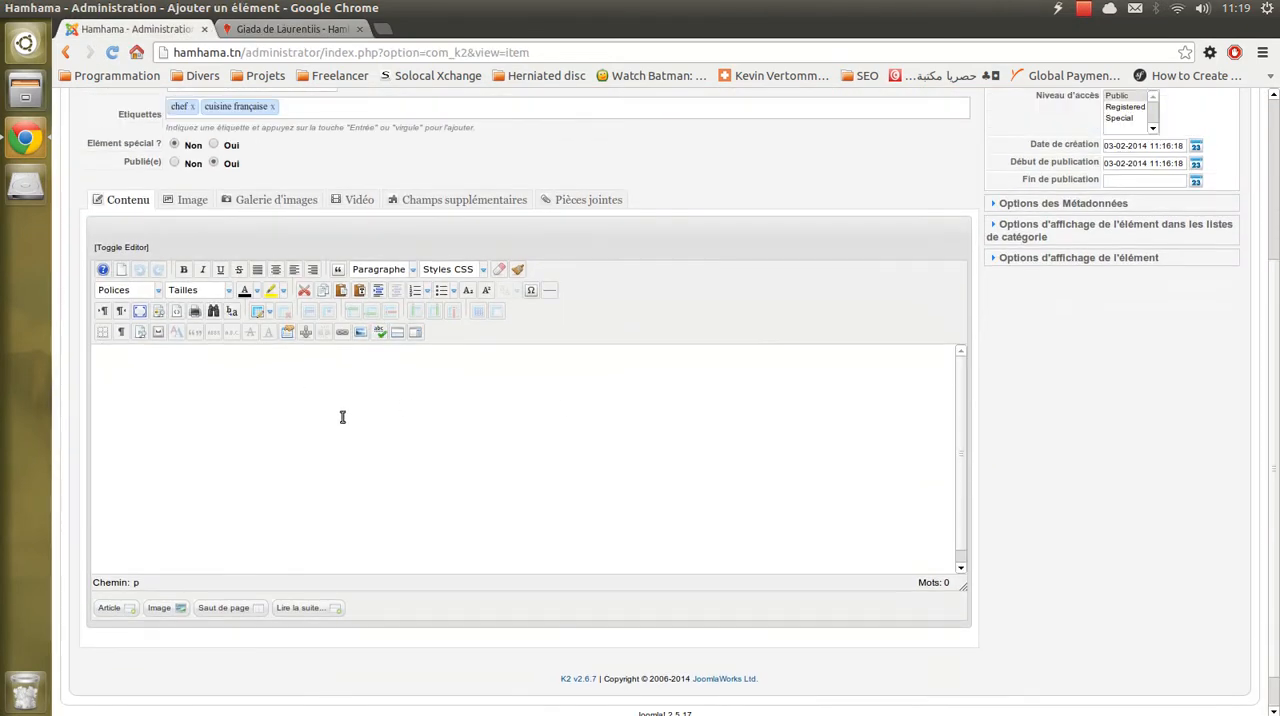
{"action": "right_click", "coordinate": [292, 371]}
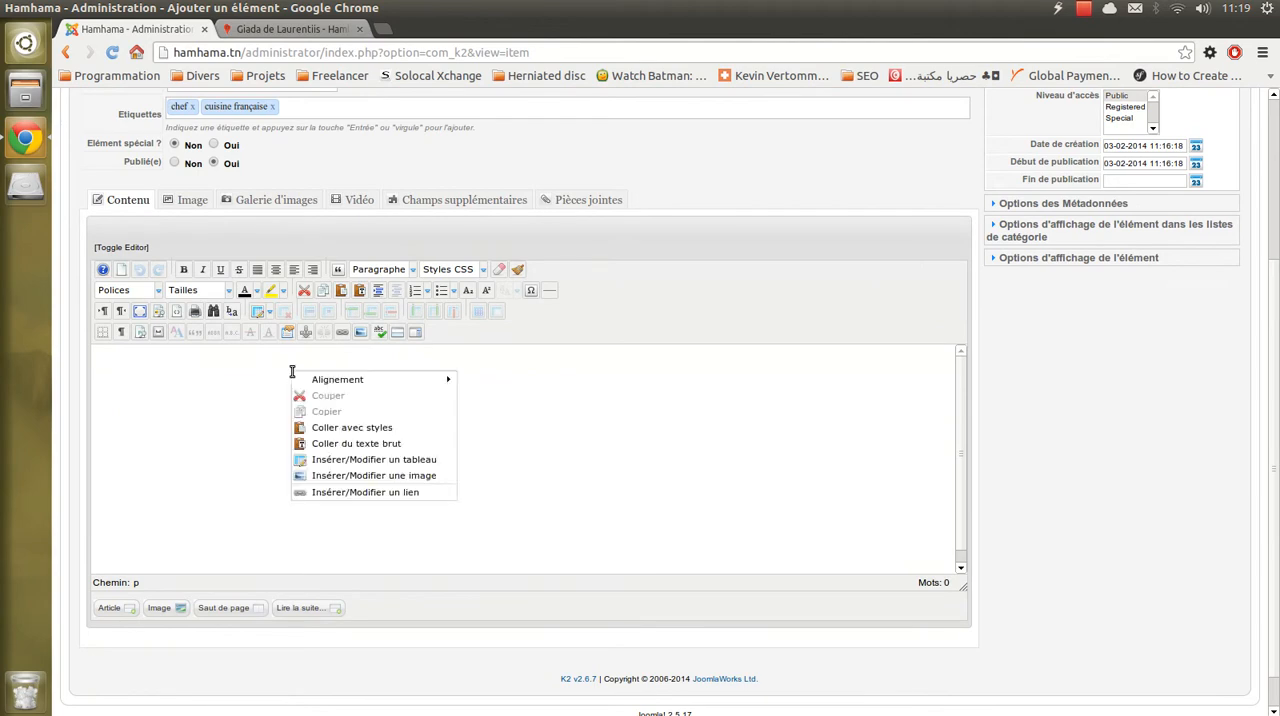
{"action": "left_click", "coordinate": [381, 449]}
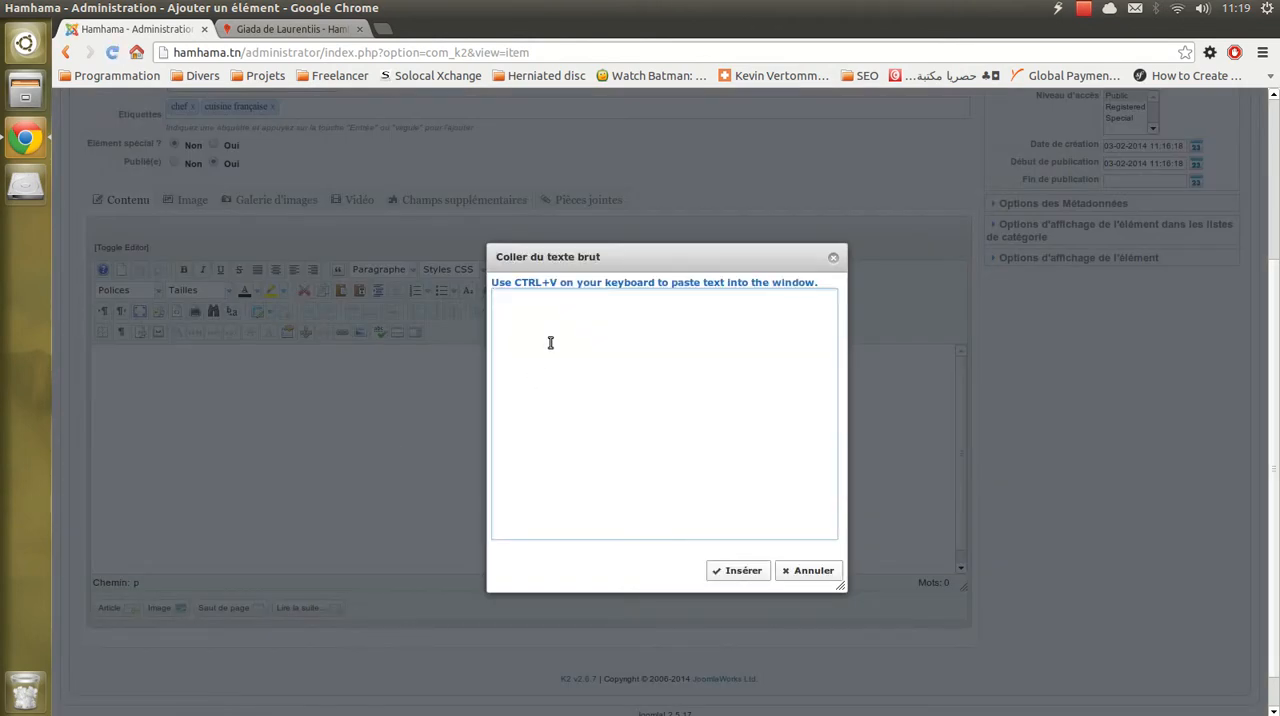
{"action": "right_click", "coordinate": [574, 338]}
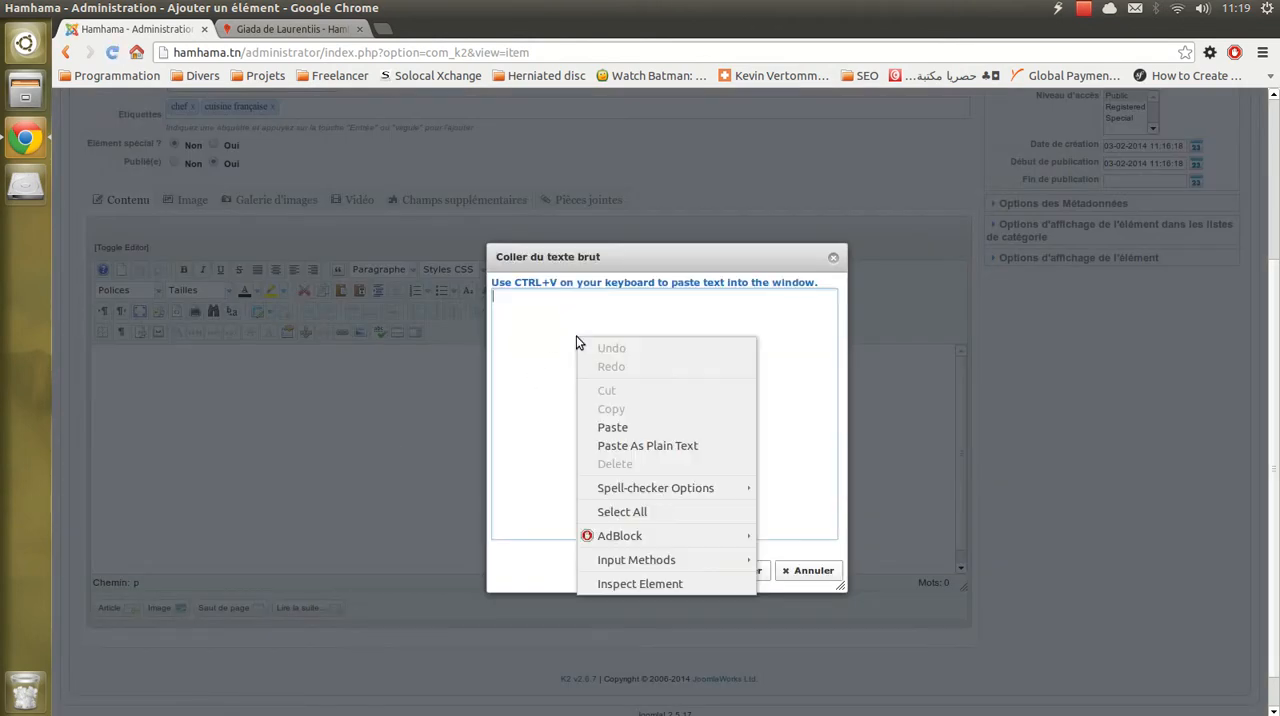
{"action": "left_click", "coordinate": [631, 428]}
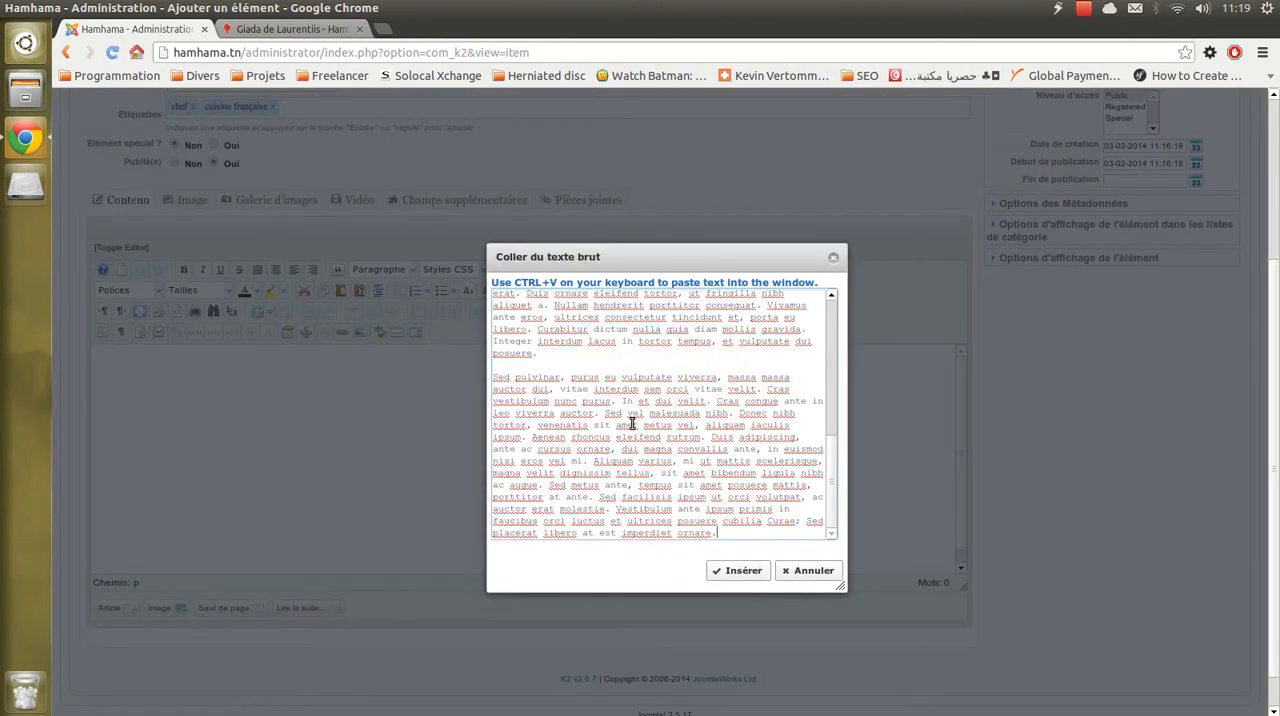
{"action": "left_click", "coordinate": [741, 572]}
- Enlarge the content editor slightly so that more of the pasted text fits
{"action": "scroll", "coordinate": [786, 505], "scroll_direction": "up", "scroll_amount": 3}
{"action": "scroll", "coordinate": [1068, 539], "scroll_direction": "down", "scroll_amount": 3}
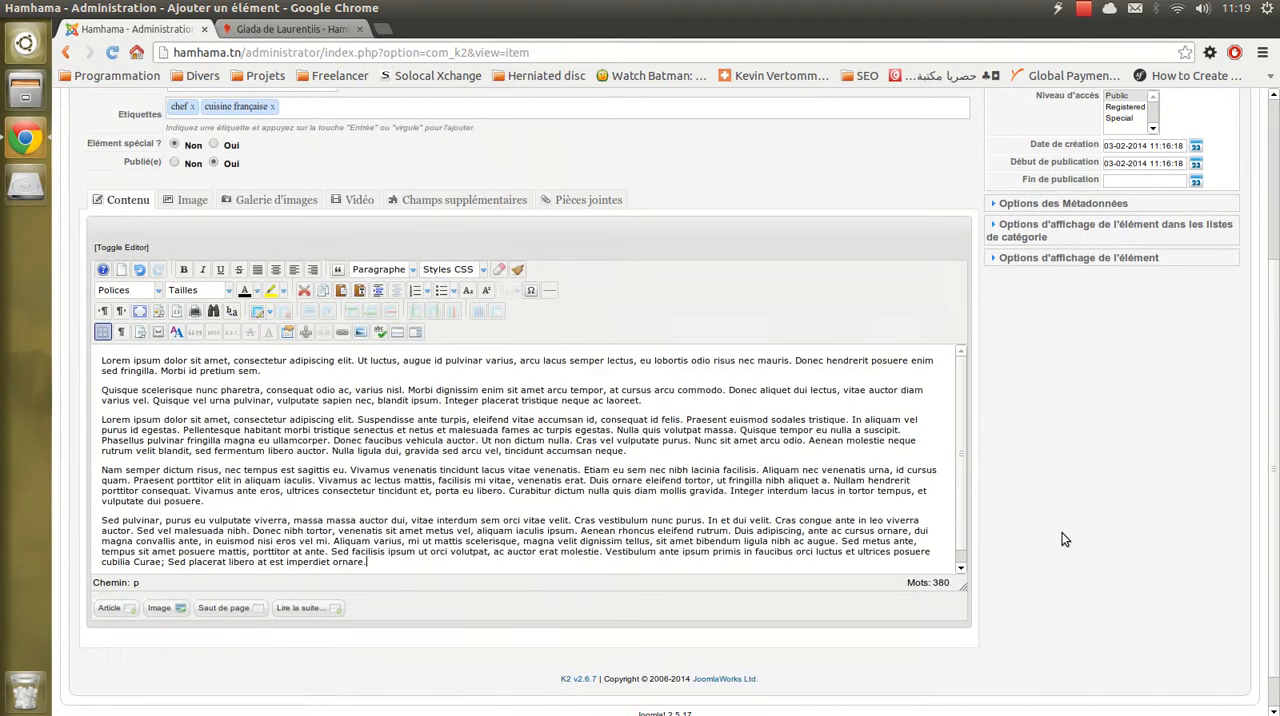
{"action": "left_click_drag", "start_coordinate": [962, 587], "coordinate": [968, 614]}
{"action": "scroll", "coordinate": [608, 487], "scroll_direction": "up", "scroll_amount": 3}
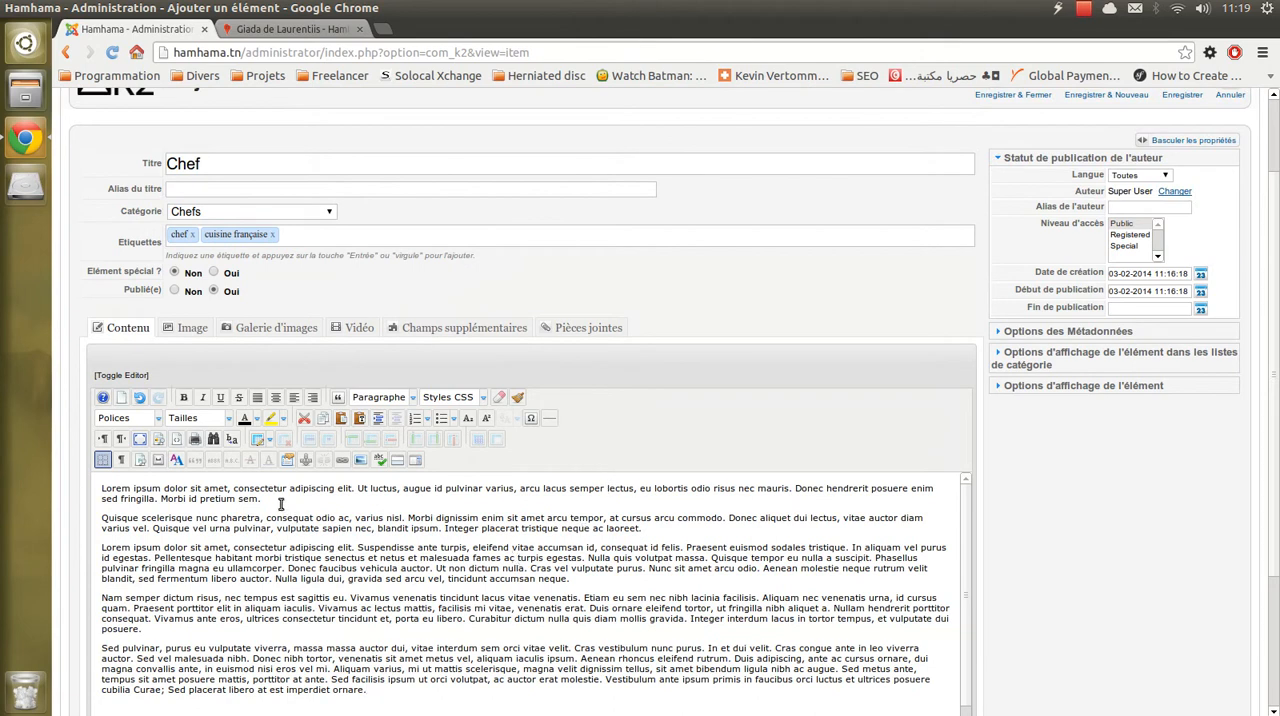
- Check on the public Chefs page how each chef's intro text and "Lire plus..." link are laid out
{"action": "left_click", "coordinate": [254, 30]}
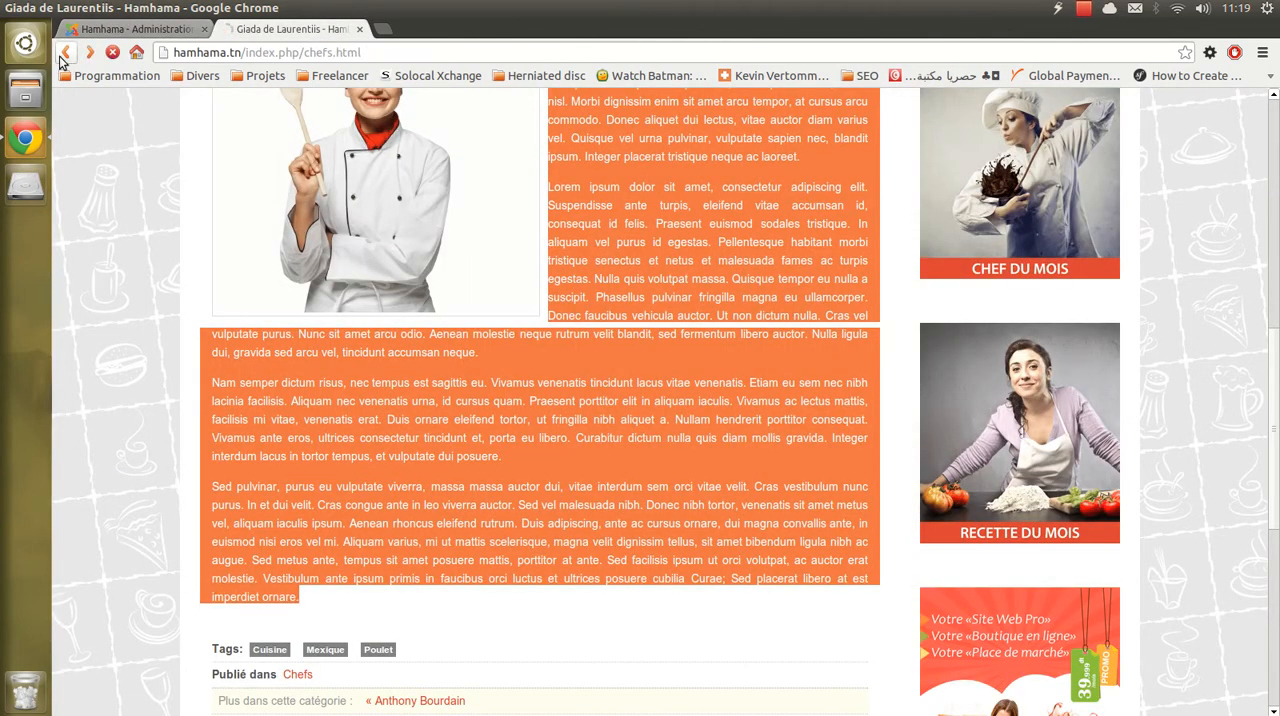
{"action": "left_click", "coordinate": [65, 52]}
{"action": "scroll", "coordinate": [351, 200], "scroll_direction": "down", "scroll_amount": 3}
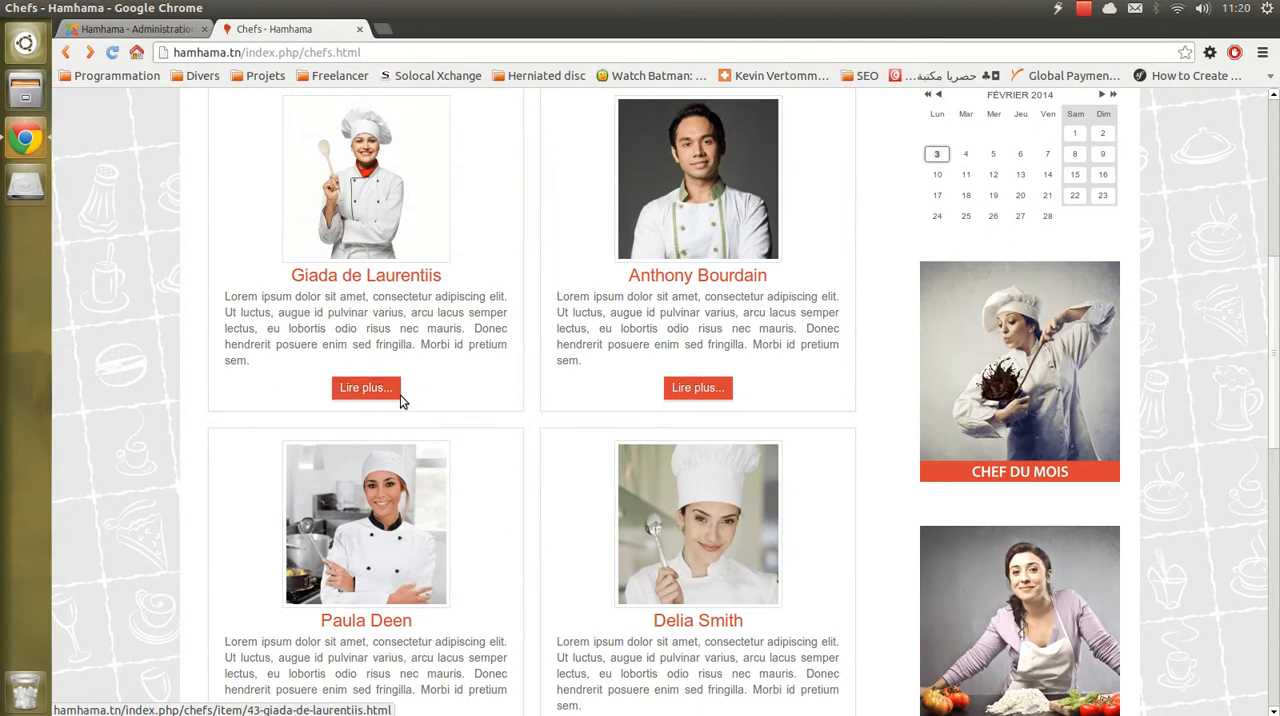
{"action": "left_click", "coordinate": [135, 29]}
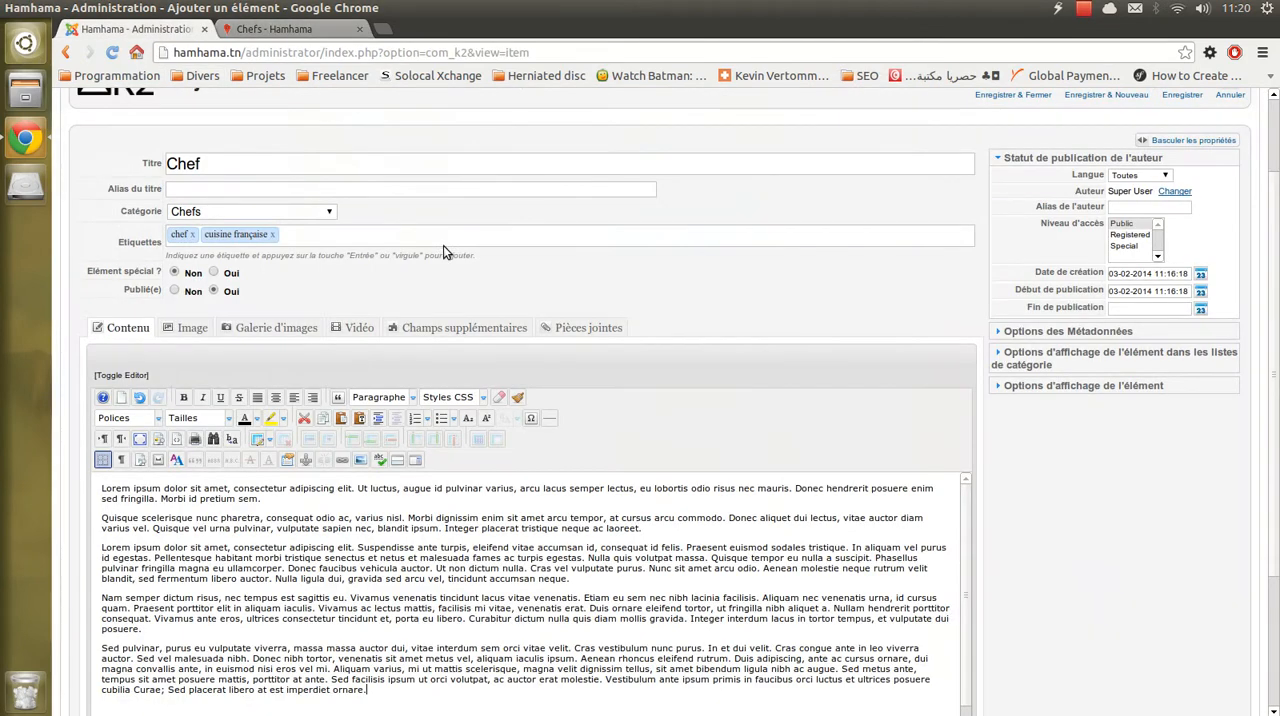
- Insert a read-more break in the item's first paragraph, just before "Donec hendrerit posuere", and select the break
{"action": "scroll", "coordinate": [445, 250], "scroll_direction": "down", "scroll_amount": 2}
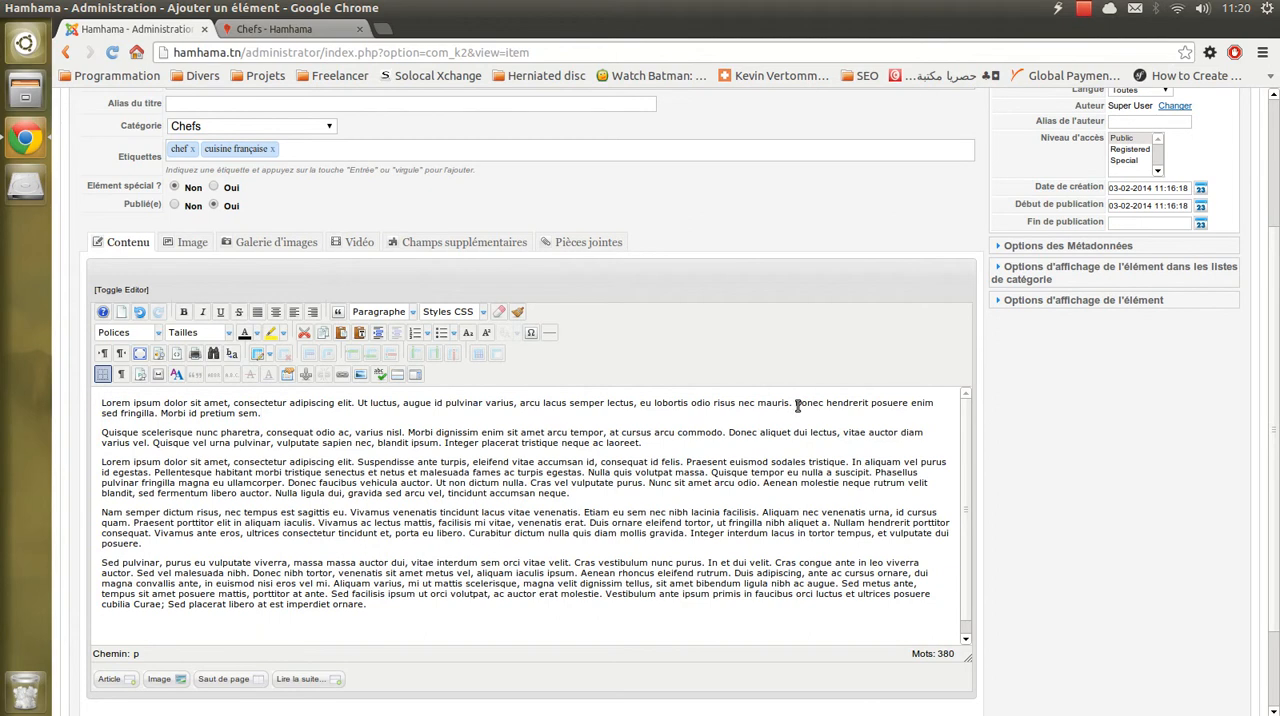
{"action": "left_click", "coordinate": [396, 375]}
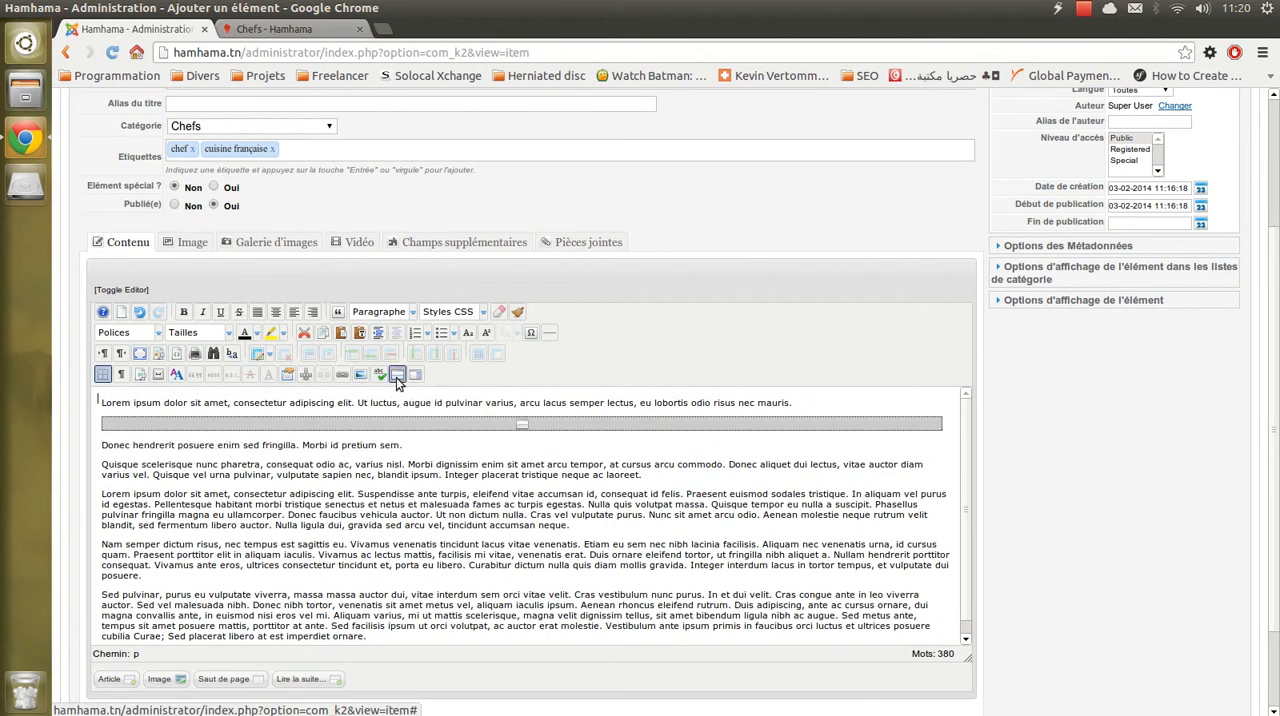
{"action": "left_click", "coordinate": [445, 427]}
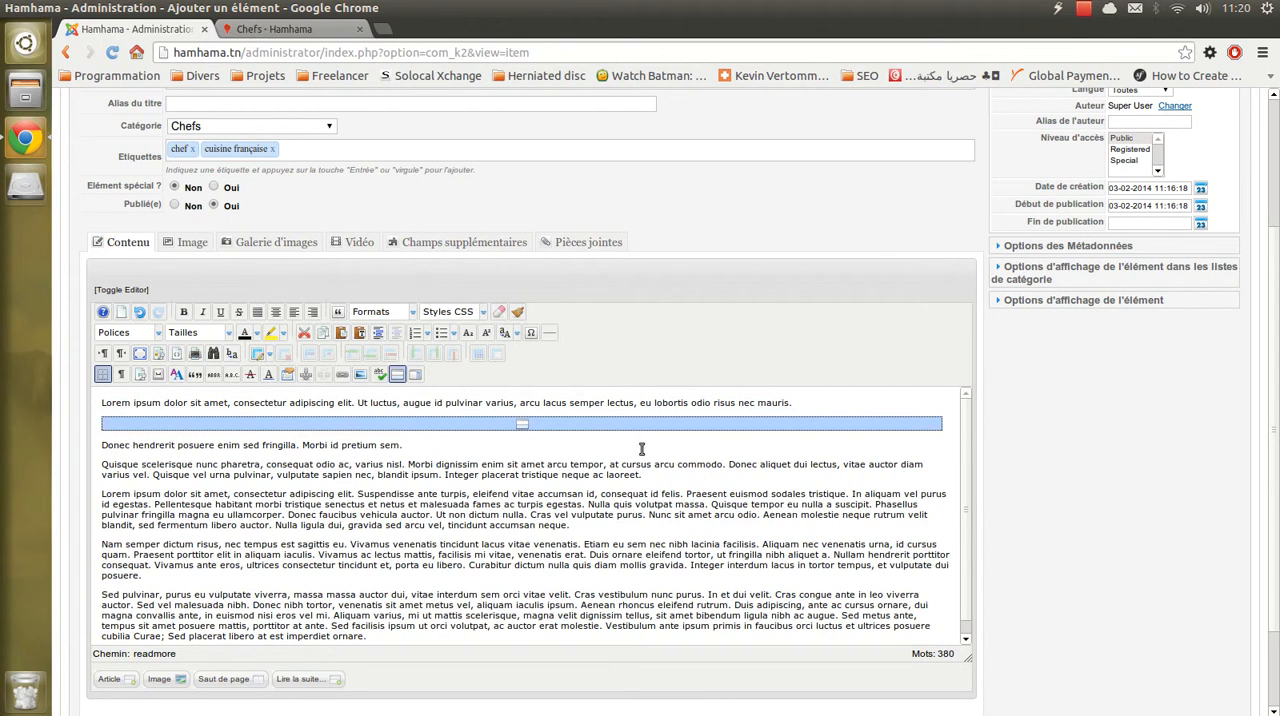
{"action": "left_click", "coordinate": [491, 516]}
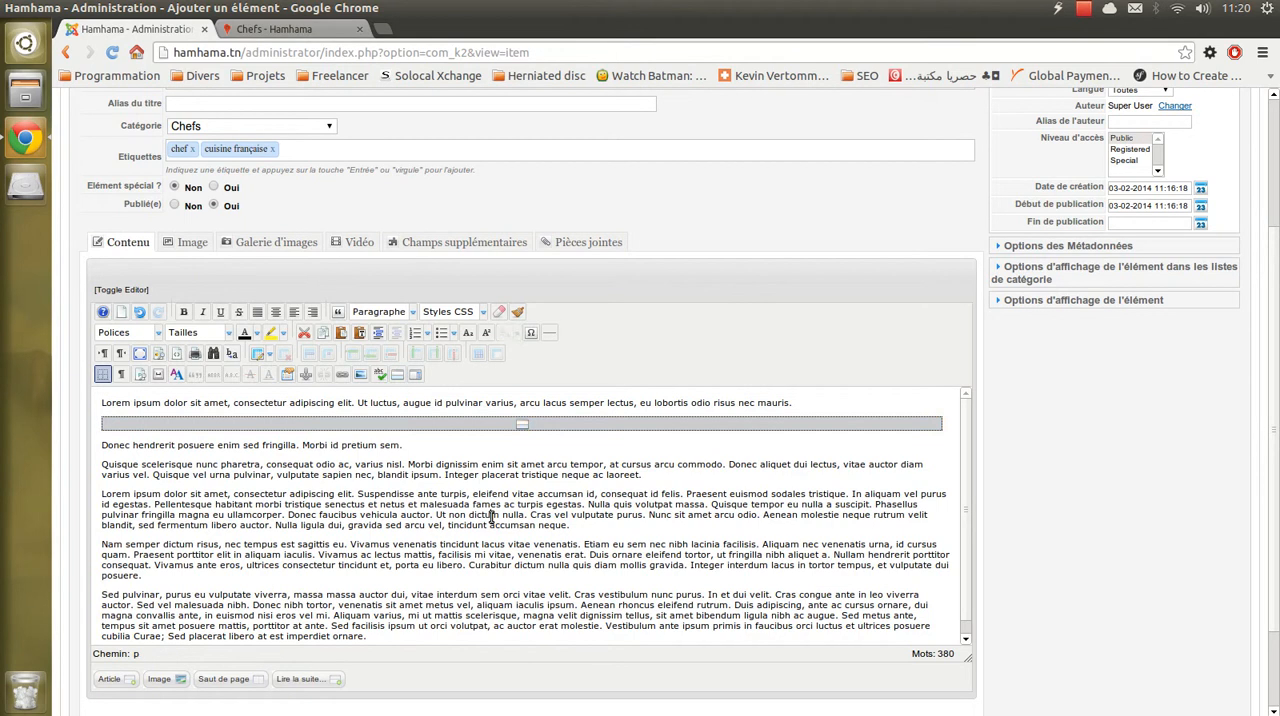
{"action": "left_click_drag", "start_coordinate": [101, 402], "coordinate": [570, 662]}
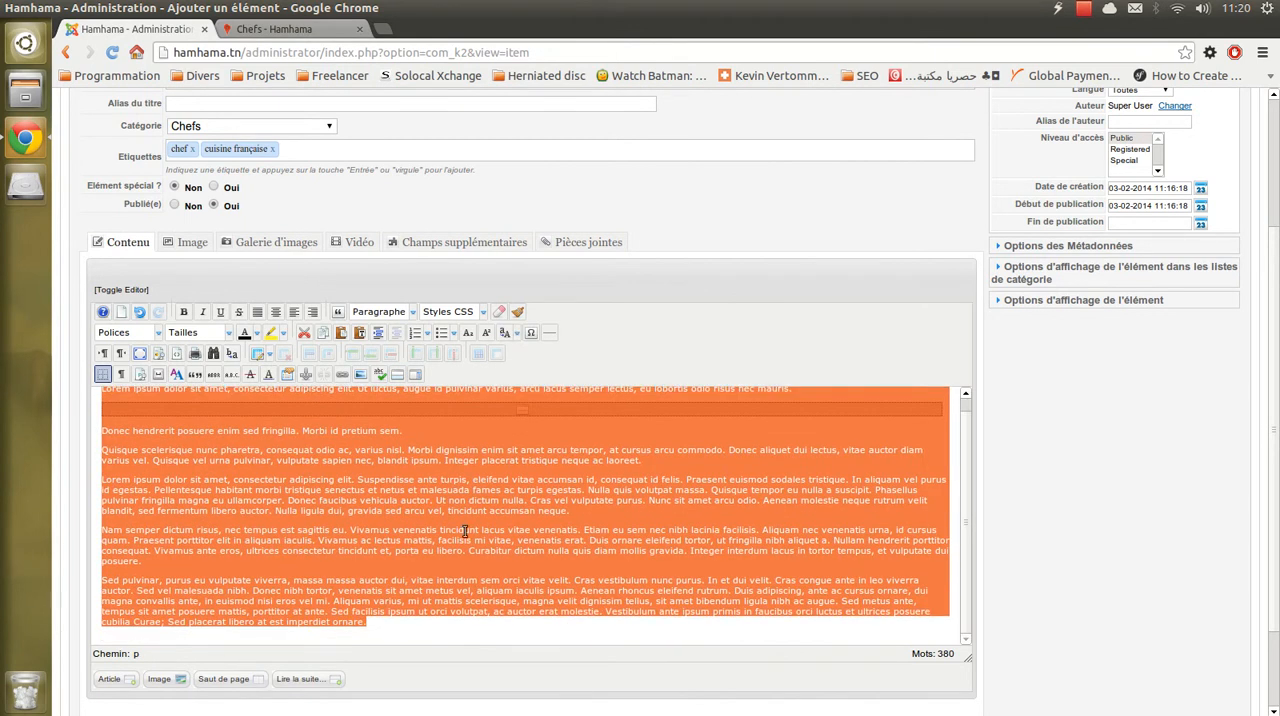
{"action": "left_click", "coordinate": [465, 531]}
{"action": "scroll", "coordinate": [223, 499], "scroll_direction": "up", "scroll_amount": 1}
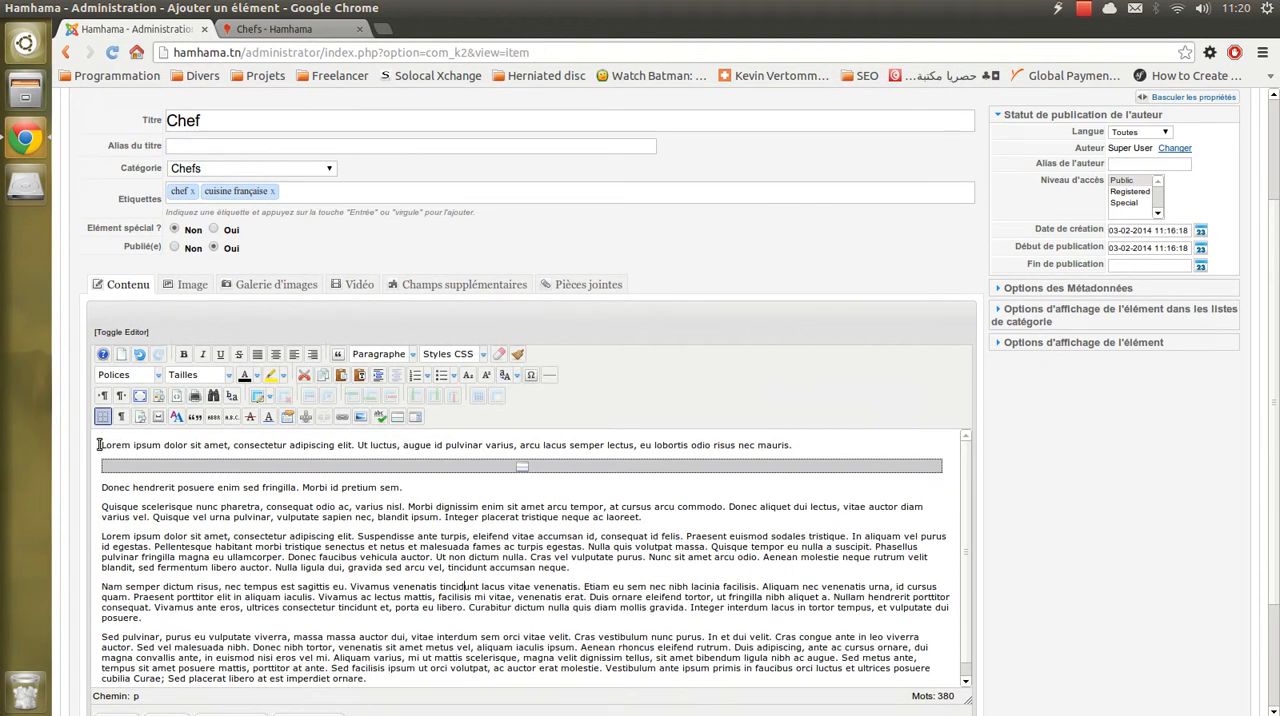
{"action": "left_click_drag", "start_coordinate": [100, 445], "coordinate": [457, 694]}
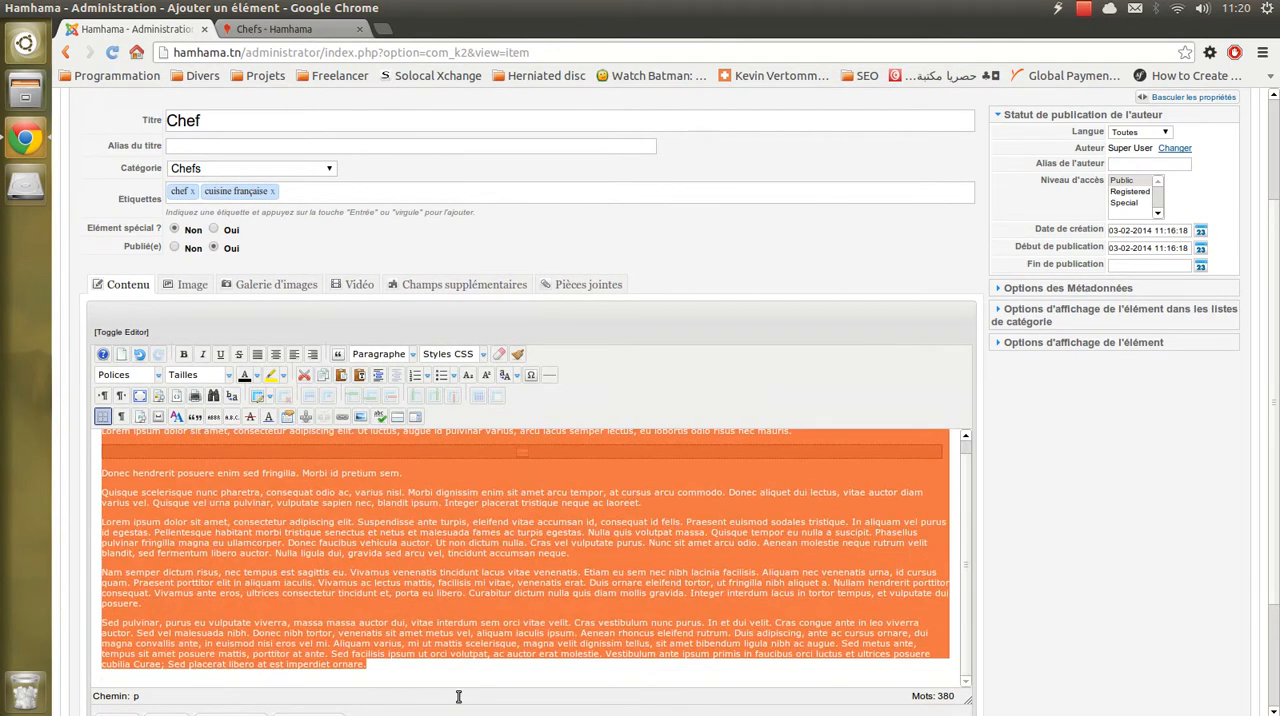
{"action": "left_click", "coordinate": [437, 574]}
{"action": "key", "text": "ctrl+a"}
{"action": "left_click", "coordinate": [455, 547]}
{"action": "double_click", "coordinate": [485, 532]}
{"action": "left_click", "coordinate": [500, 570]}
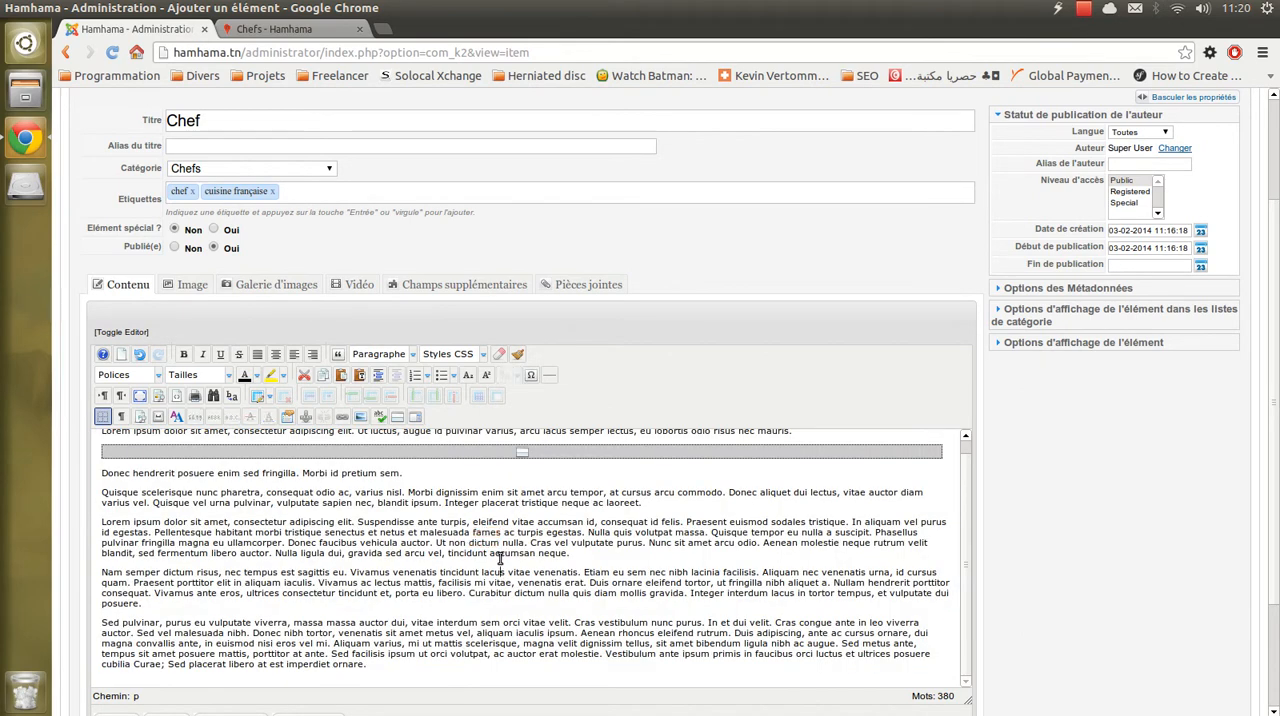
- Justify all of the text in the item's content editor
{"action": "key", "text": "ctrl+a"}
{"action": "scroll", "coordinate": [378, 514], "scroll_direction": "up", "scroll_amount": 1}
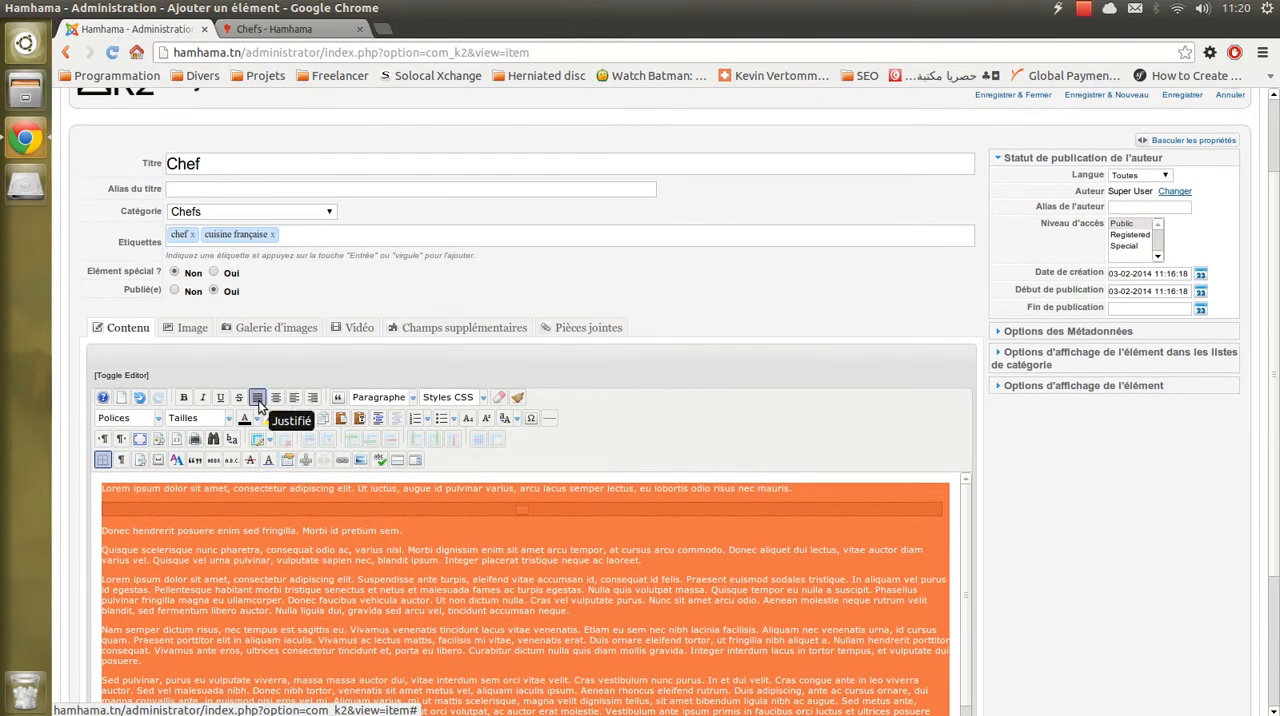
{"action": "left_click", "coordinate": [258, 400]}
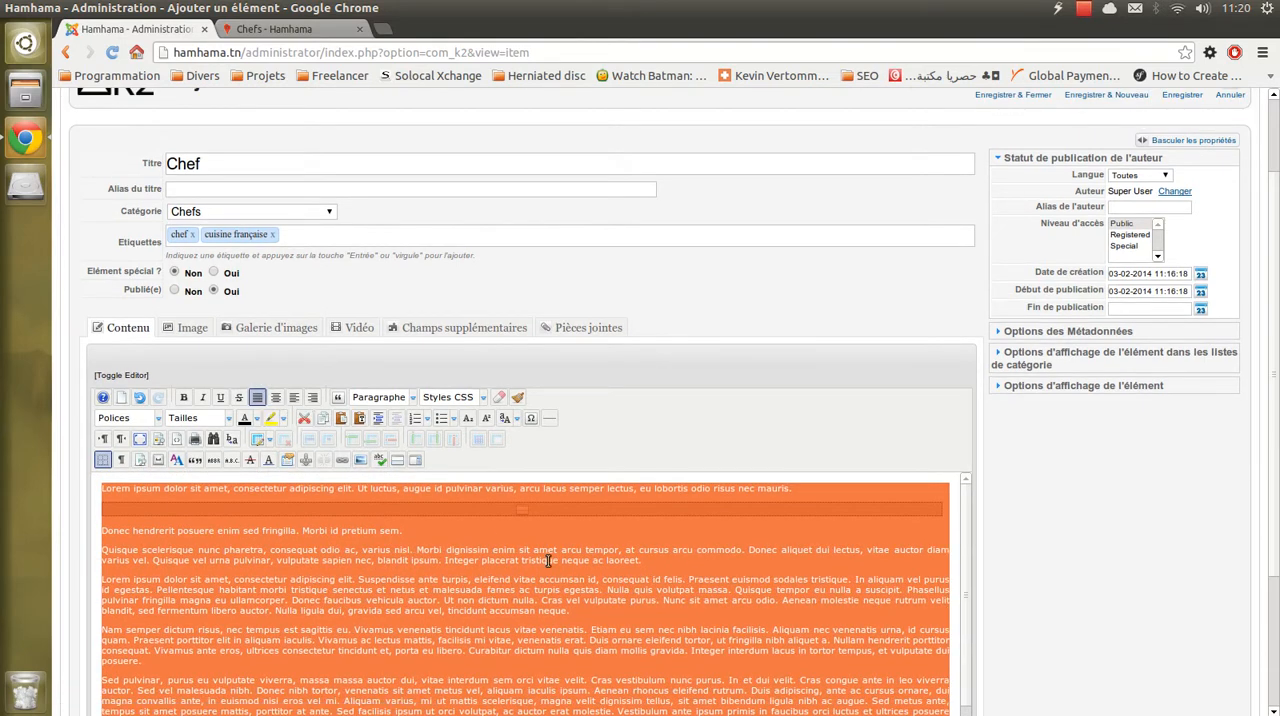
{"action": "left_click", "coordinate": [519, 590]}
- Choose ccc.jpg from the Desktop folder as the item's image
{"action": "scroll", "coordinate": [610, 598], "scroll_direction": "up", "scroll_amount": 2}
{"action": "scroll", "coordinate": [873, 600], "scroll_direction": "down", "scroll_amount": 3}
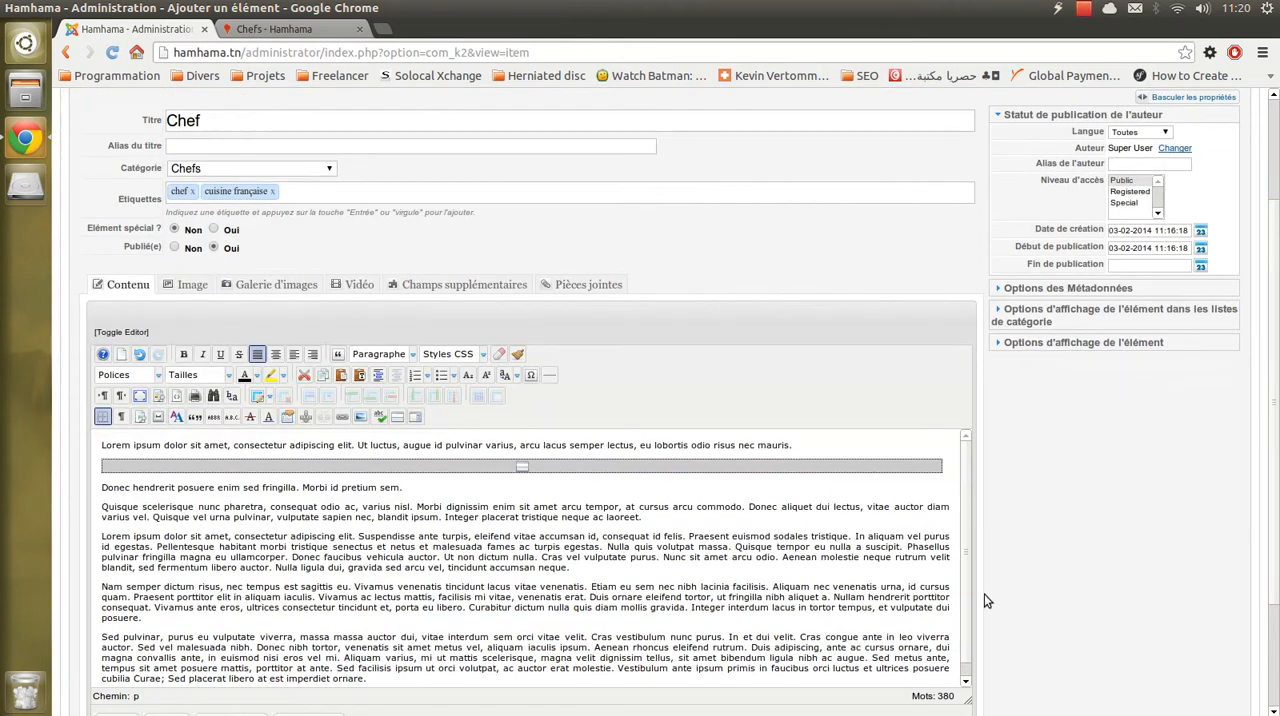
{"action": "left_click", "coordinate": [192, 286]}
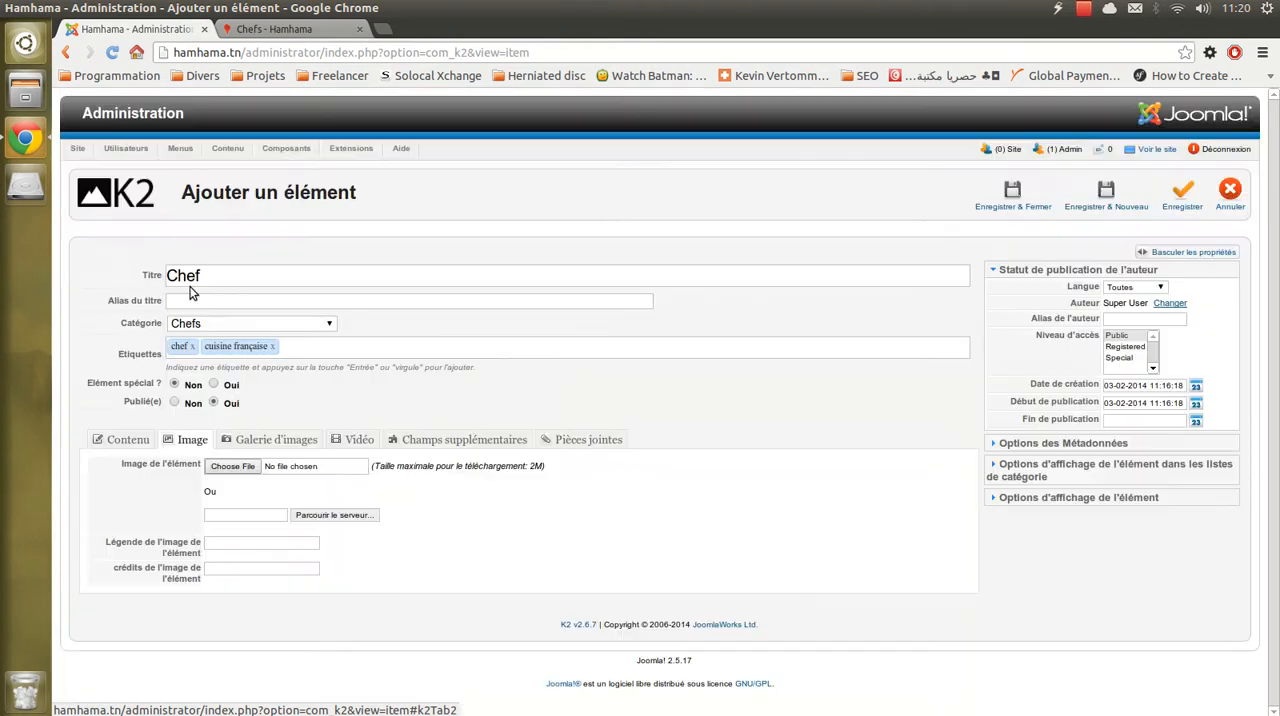
{"action": "left_click", "coordinate": [127, 440]}
{"action": "left_click", "coordinate": [191, 440]}
{"action": "left_click", "coordinate": [244, 466]}
{"action": "left_click", "coordinate": [358, 229]}
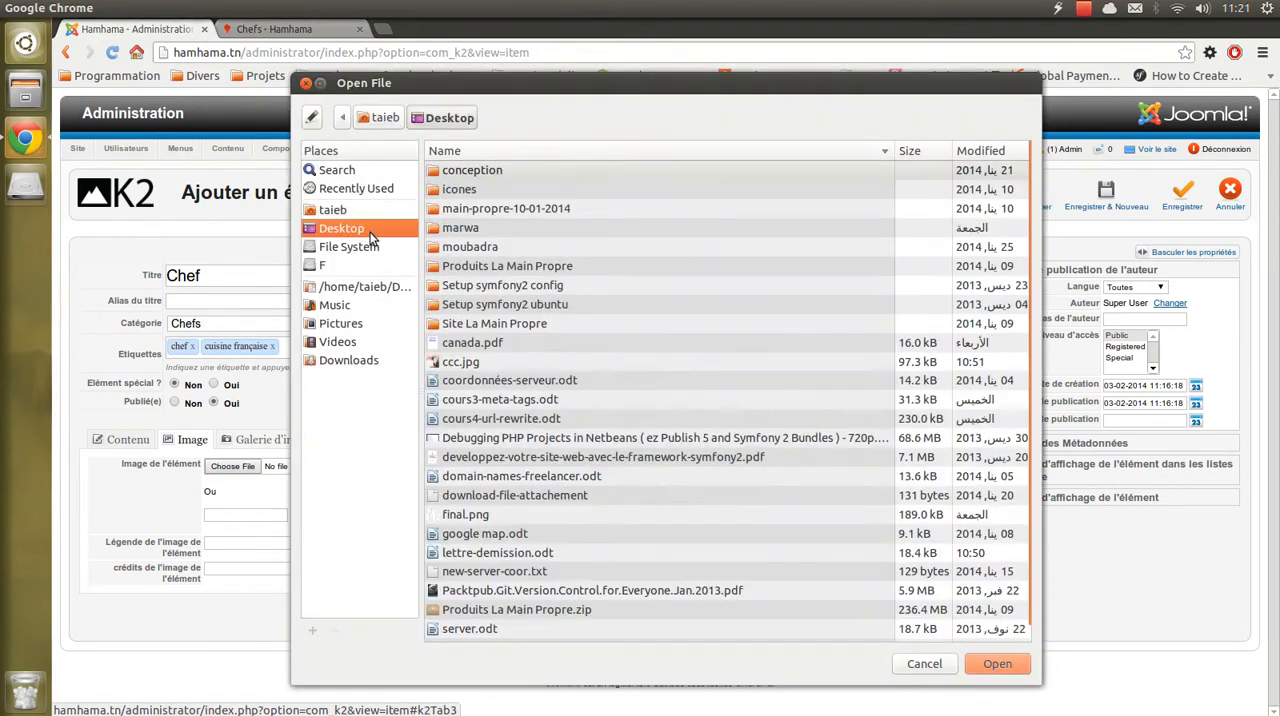
{"action": "scroll", "coordinate": [590, 335], "scroll_direction": "down", "scroll_amount": 1}
{"action": "left_click", "coordinate": [468, 348]}
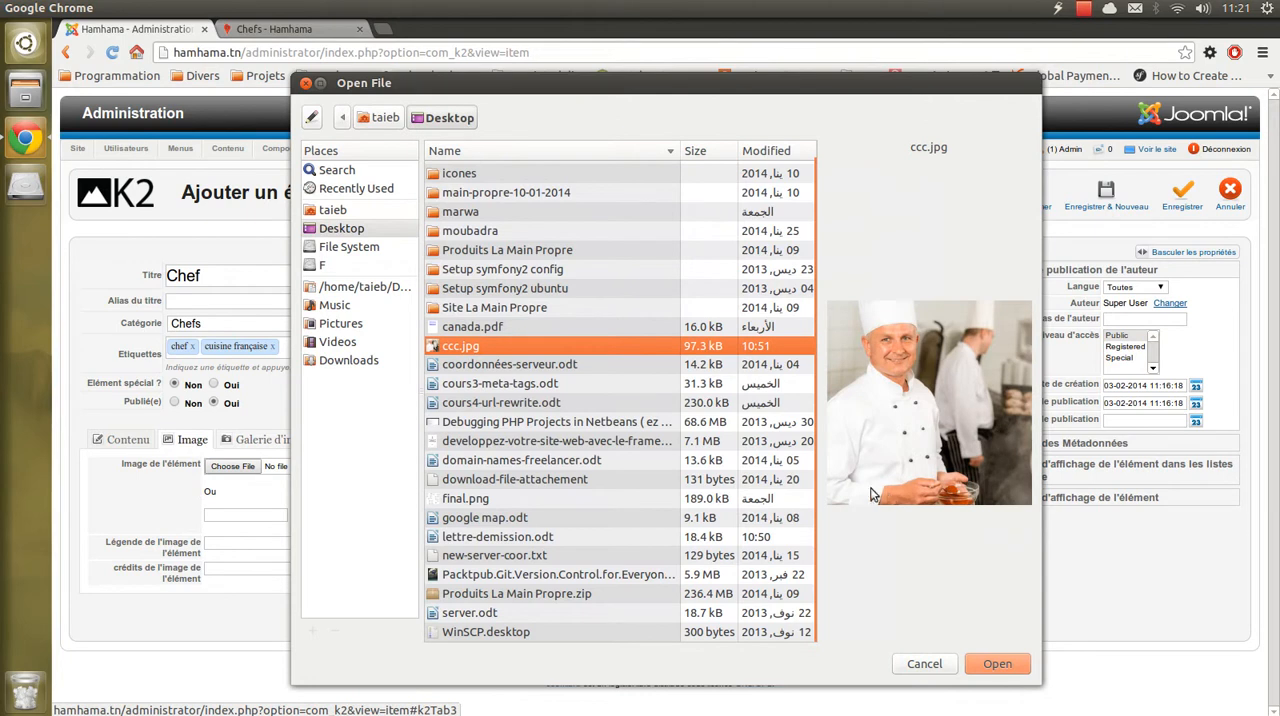
{"action": "left_click", "coordinate": [990, 667]}
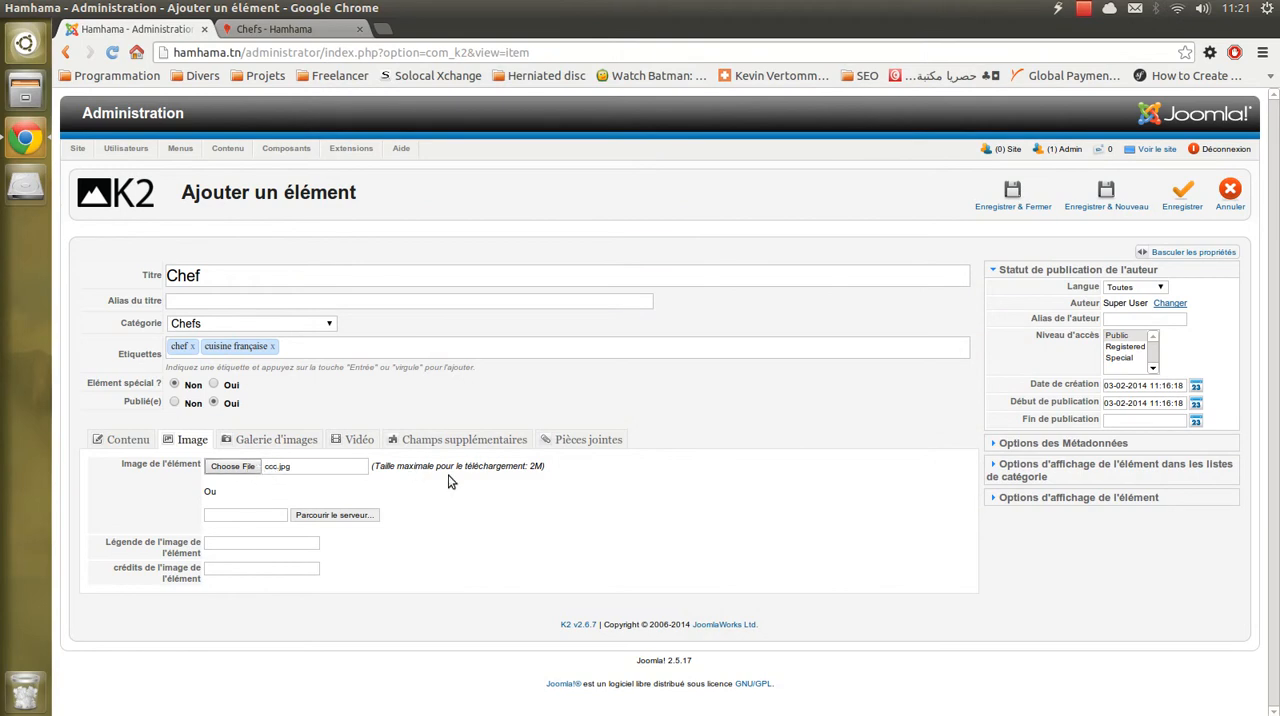
- Save the new Chef item and check the preview of its uploaded image
{"action": "left_click", "coordinate": [1182, 191]}
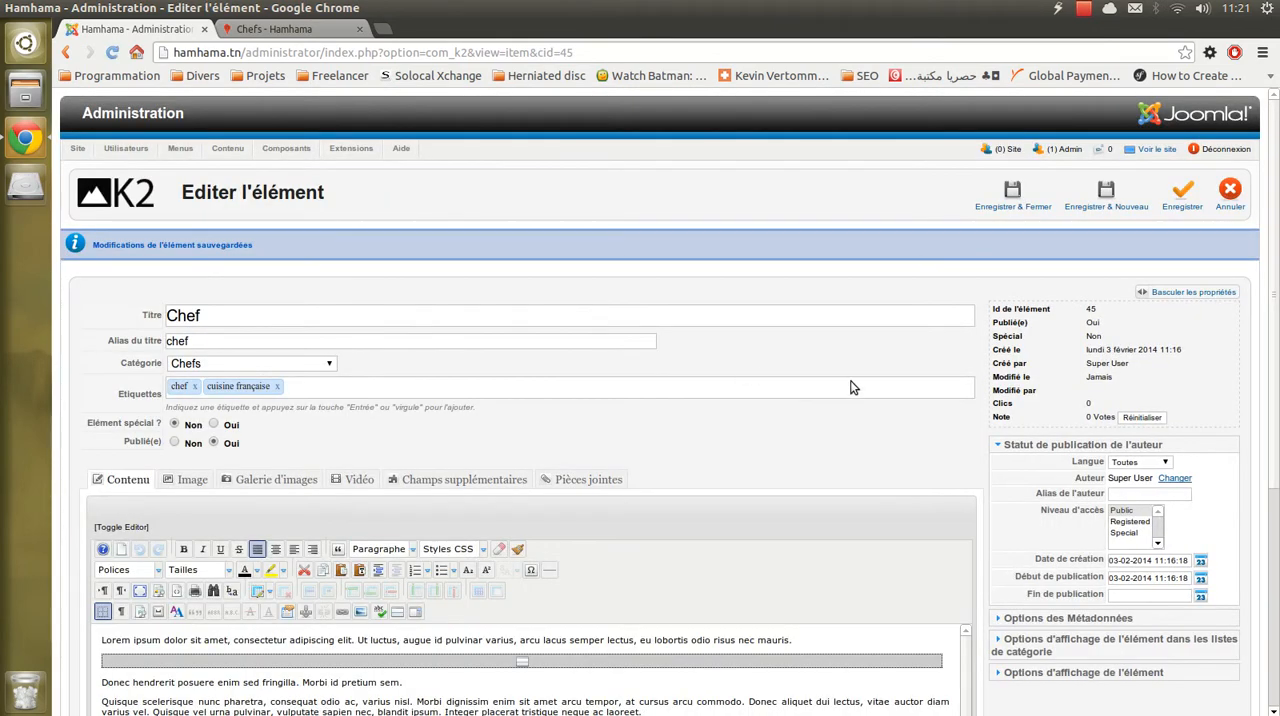
{"action": "left_click_drag", "start_coordinate": [123, 247], "coordinate": [260, 248]}
{"action": "scroll", "coordinate": [540, 312], "scroll_direction": "down", "scroll_amount": 4}
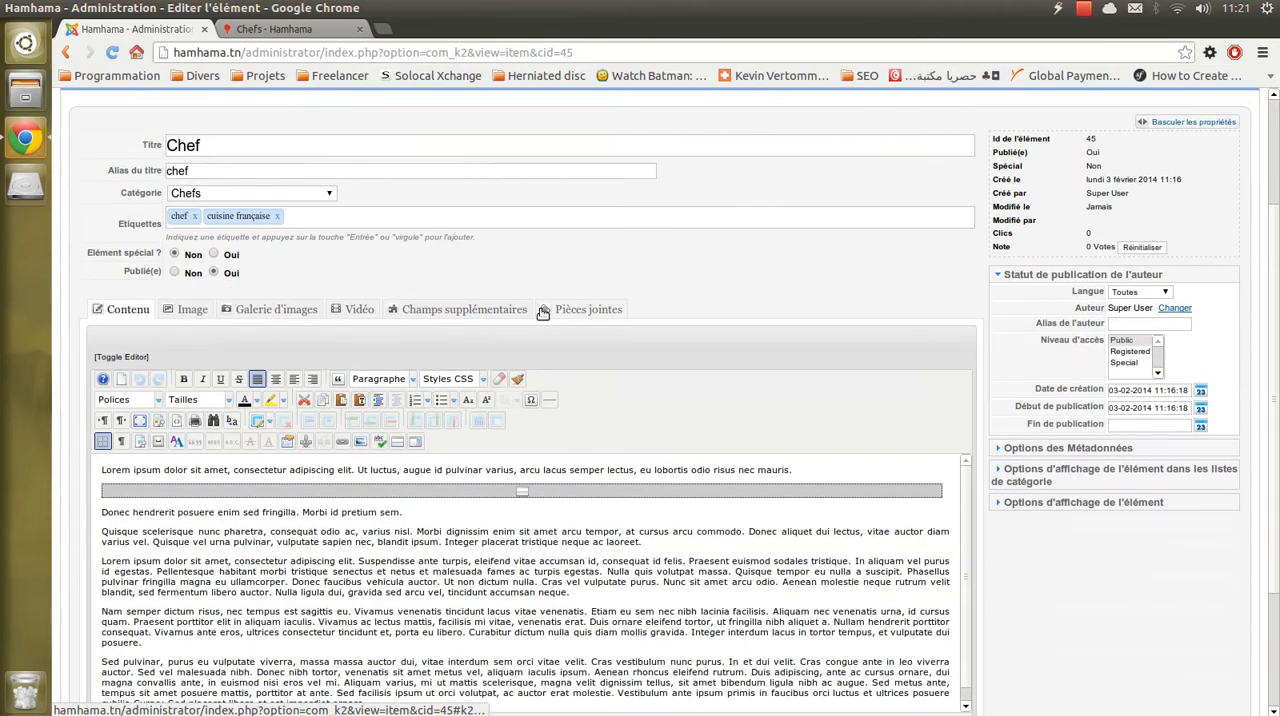
{"action": "left_click", "coordinate": [190, 318]}
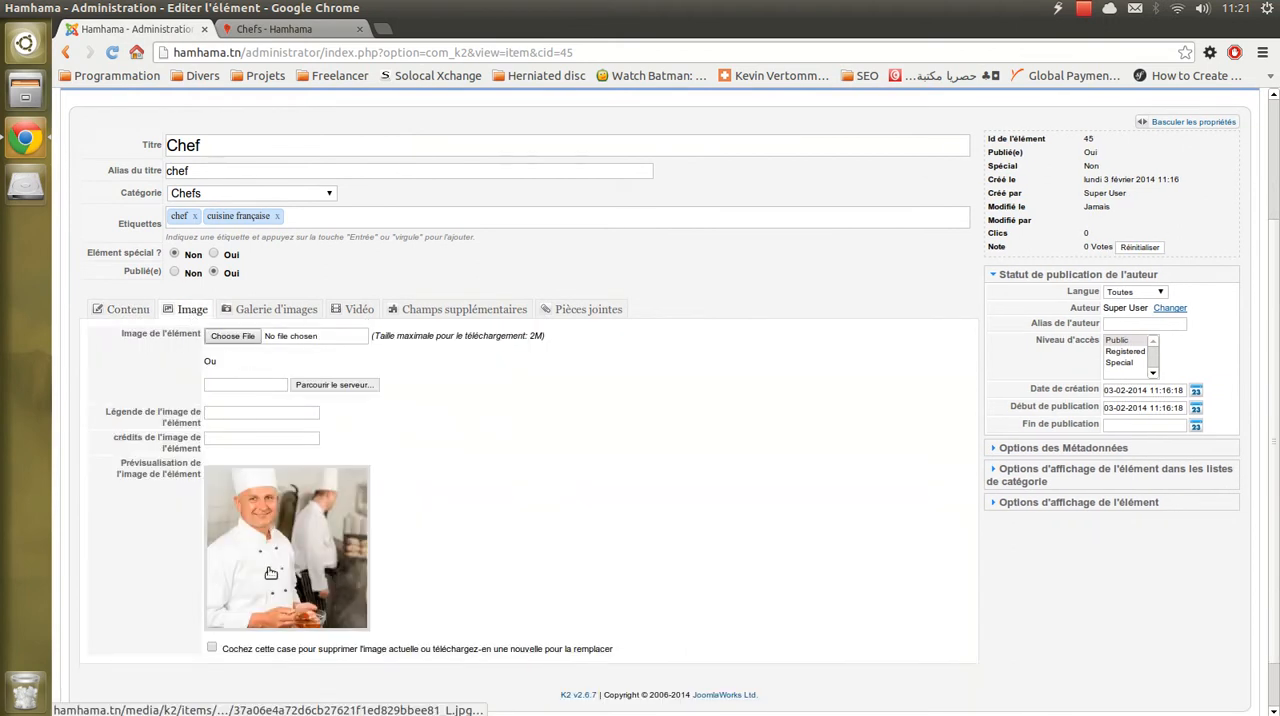
{"action": "left_click", "coordinate": [120, 309]}
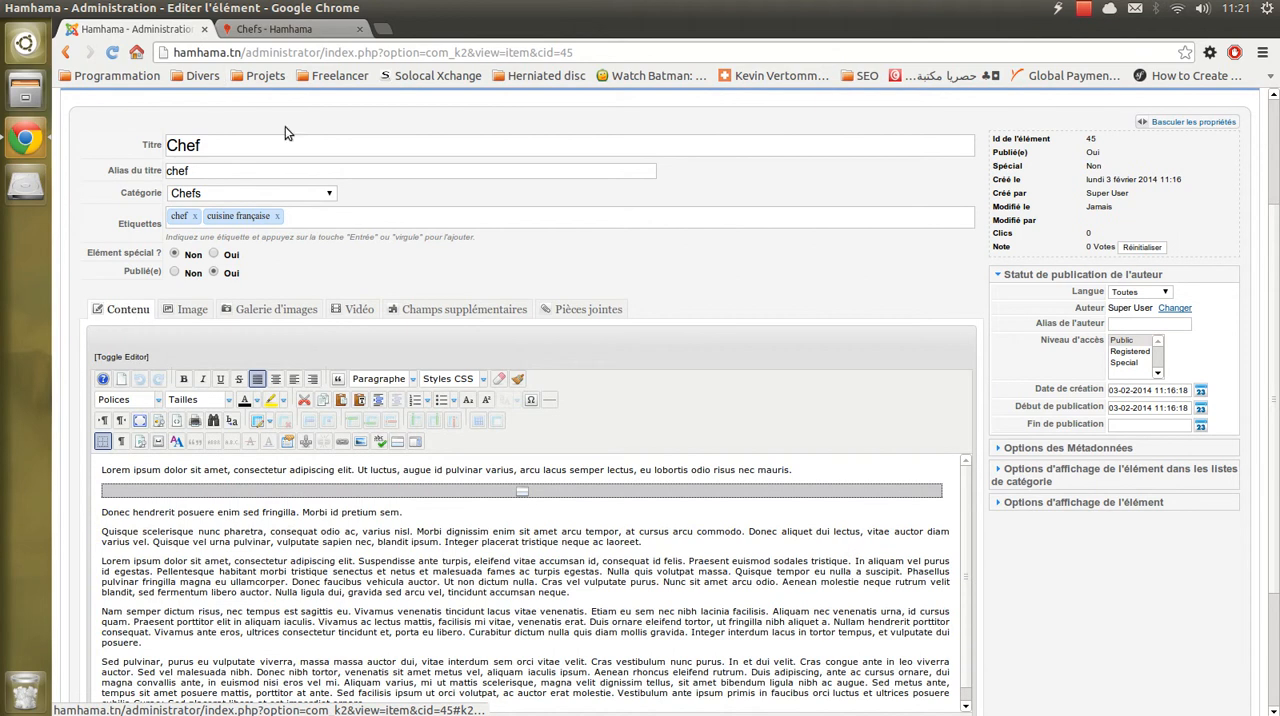
{"action": "scroll", "coordinate": [277, 257], "scroll_direction": "up", "scroll_amount": 4}
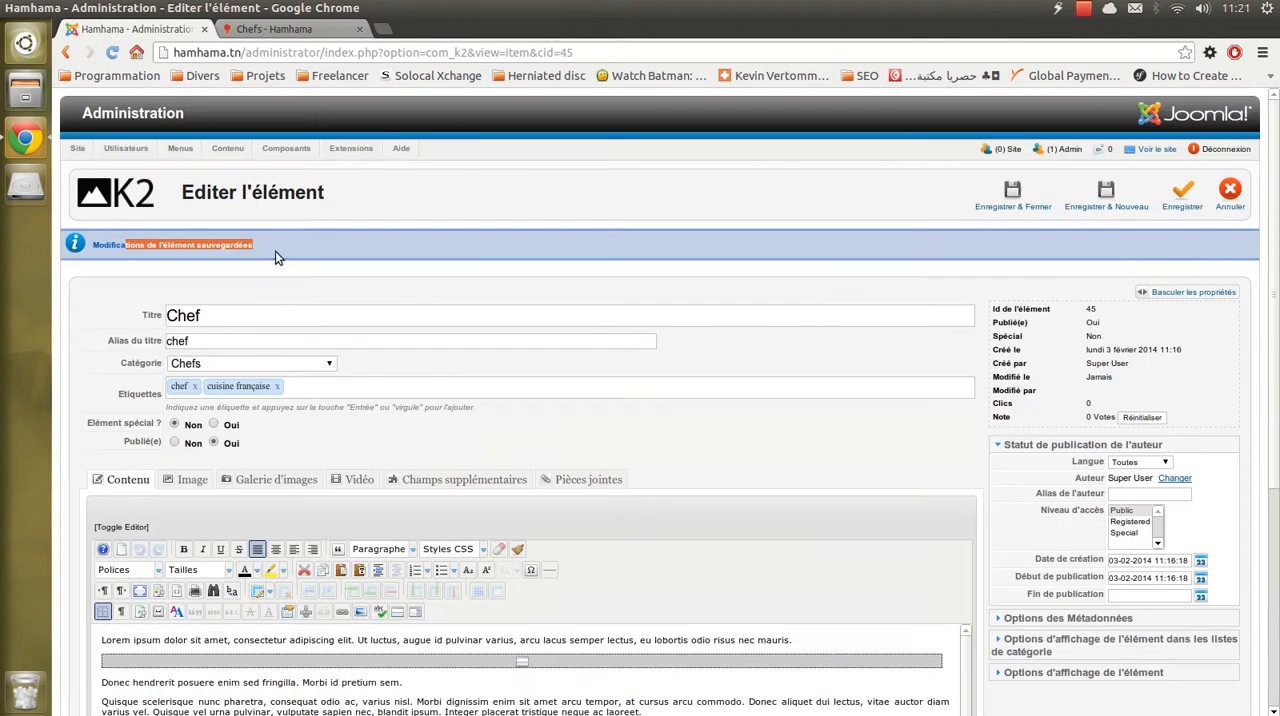
- Reopen the public Chefs page and compare the new Chef entry's intro length with the other chefs' entries
{"action": "left_click", "coordinate": [252, 28]}
{"action": "scroll", "coordinate": [362, 207], "scroll_direction": "up", "scroll_amount": 5}
{"action": "left_click", "coordinate": [520, 214]}
{"action": "scroll", "coordinate": [546, 210], "scroll_direction": "down", "scroll_amount": 3}
{"action": "scroll", "coordinate": [548, 250], "scroll_direction": "down", "scroll_amount": 1}
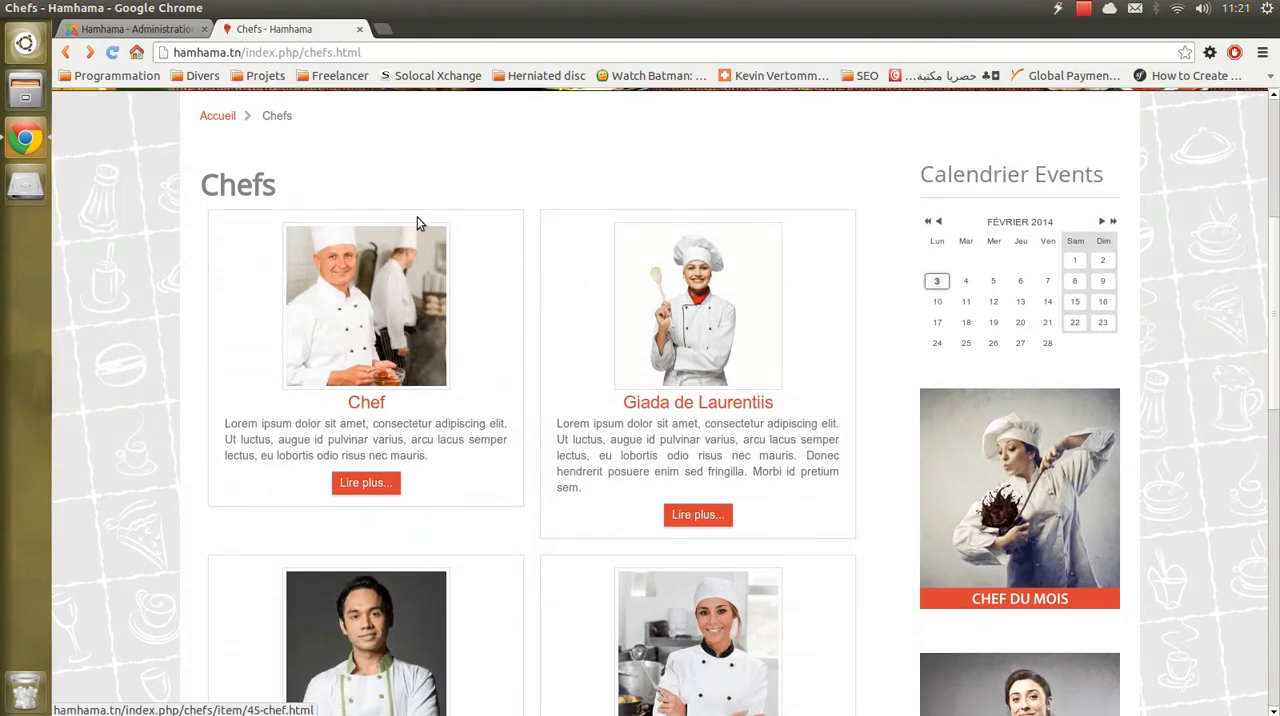
{"action": "scroll", "coordinate": [390, 228], "scroll_direction": "down", "scroll_amount": 1}
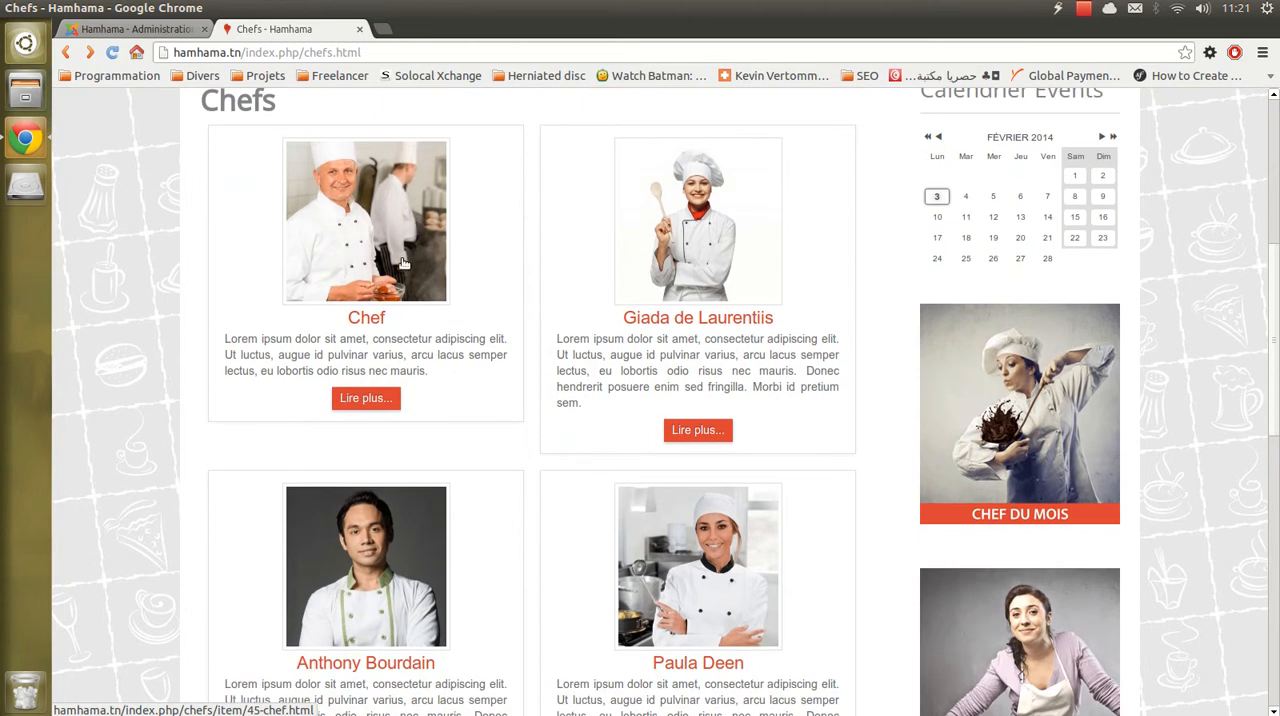
{"action": "scroll", "coordinate": [400, 252], "scroll_direction": "down", "scroll_amount": 1}
{"action": "scroll", "coordinate": [405, 248], "scroll_direction": "up", "scroll_amount": 1}
- Back in the item's editor, delete the read-more break and join the "Donec hendrerit posuere" paragraph to the first paragraph
{"action": "left_click", "coordinate": [135, 28]}
{"action": "left_click", "coordinate": [491, 492]}
{"action": "key", "text": "Delete"}
{"action": "triple_click", "coordinate": [474, 491]}
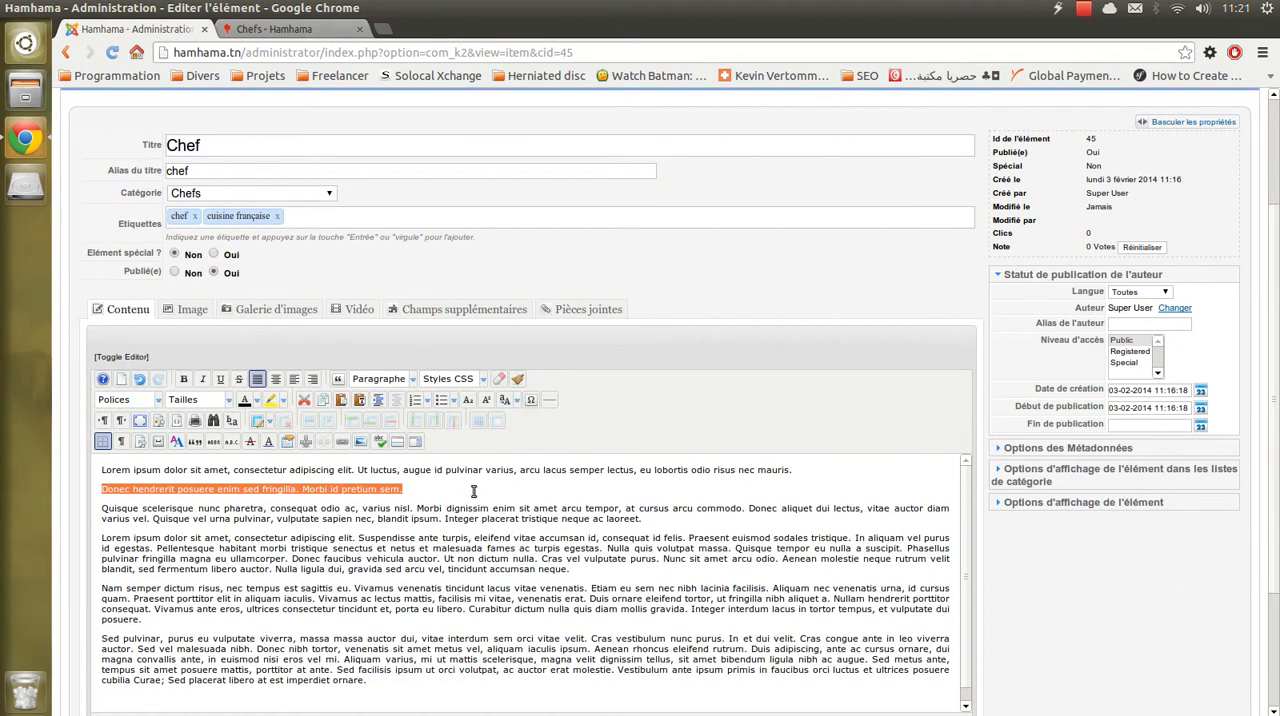
{"action": "left_click", "coordinate": [810, 464]}
{"action": "key", "text": "Delete"}
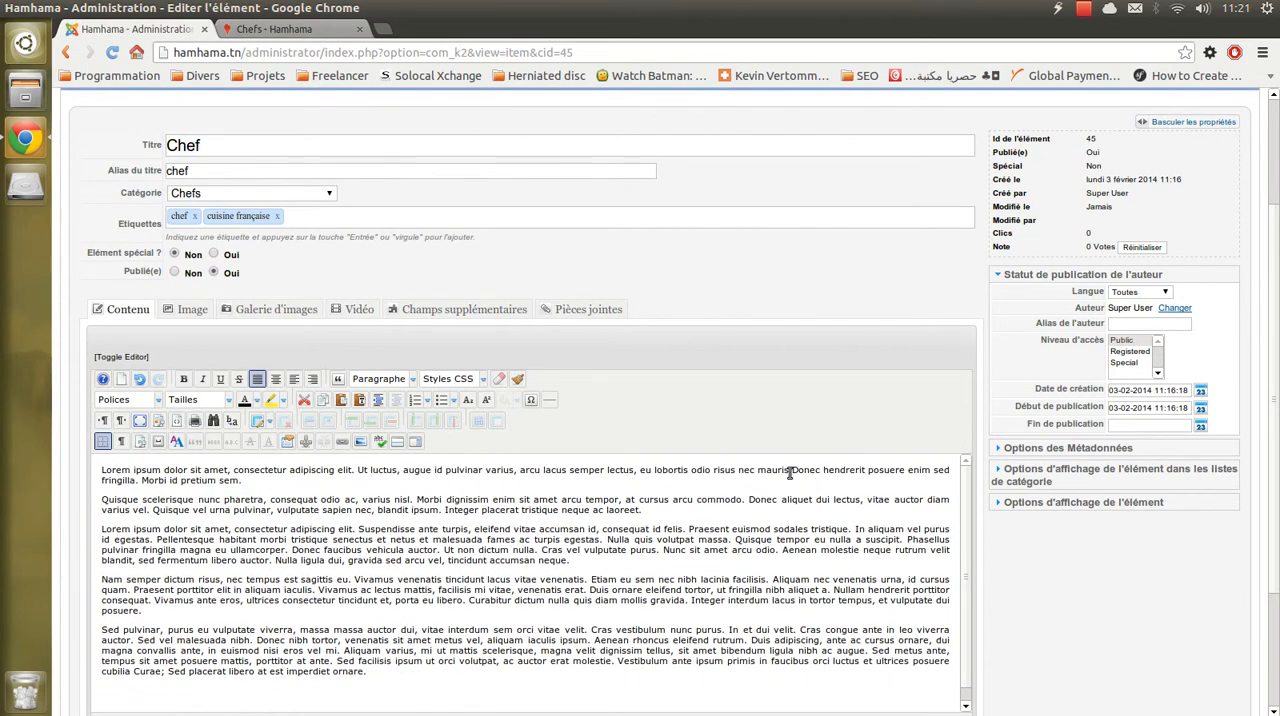
- Insert a read-more break after the joined first paragraph, before "Quisque scelerisque", and save the item
{"action": "left_click", "coordinate": [397, 441]}
{"action": "scroll", "coordinate": [944, 454], "scroll_direction": "up", "scroll_amount": 3}
{"action": "left_click", "coordinate": [1178, 150]}
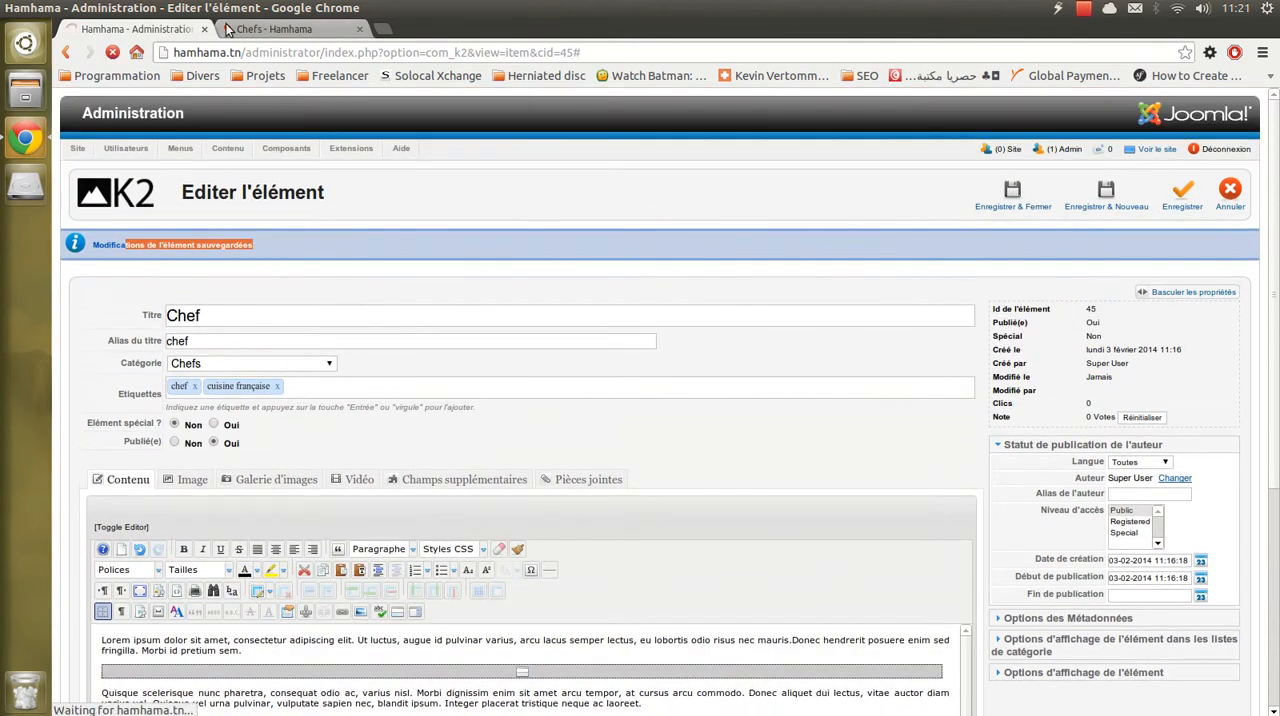
- Reload the public Chefs page and check the Chef entry's image, title and intro text
{"action": "left_click", "coordinate": [270, 29]}
{"action": "left_click", "coordinate": [113, 53]}
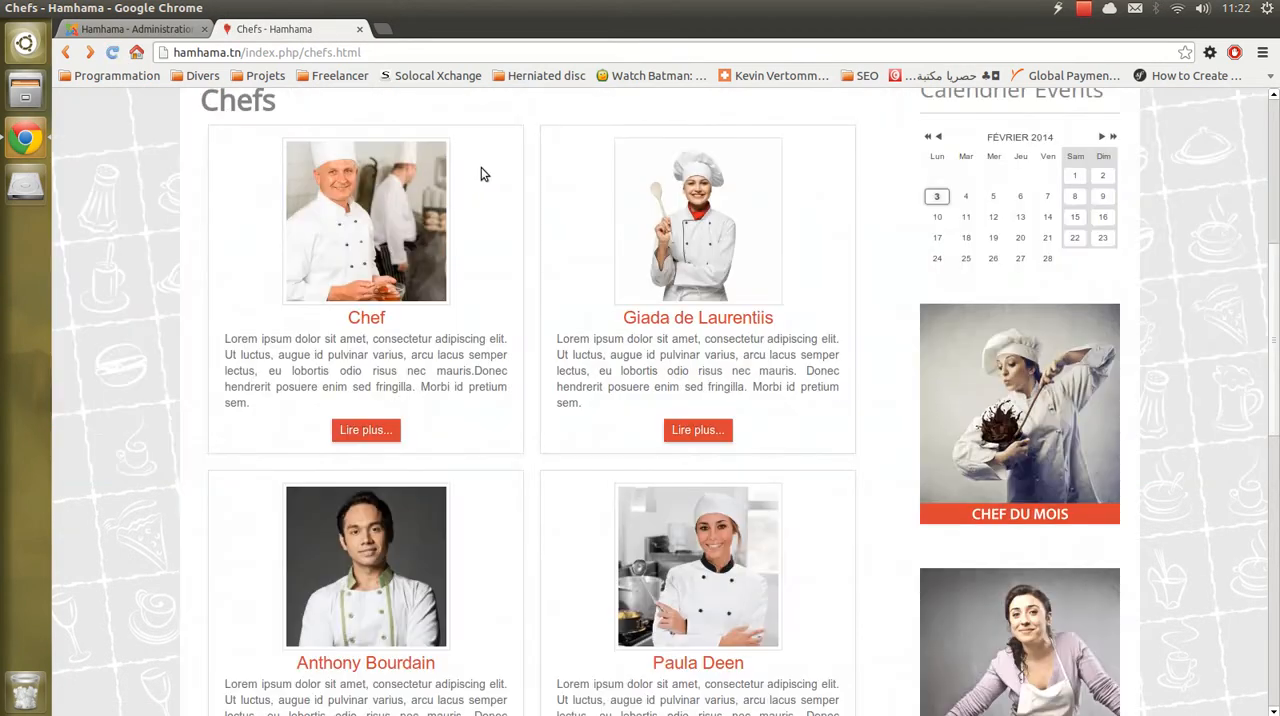
{"action": "scroll", "coordinate": [426, 287], "scroll_direction": "up", "scroll_amount": 1}
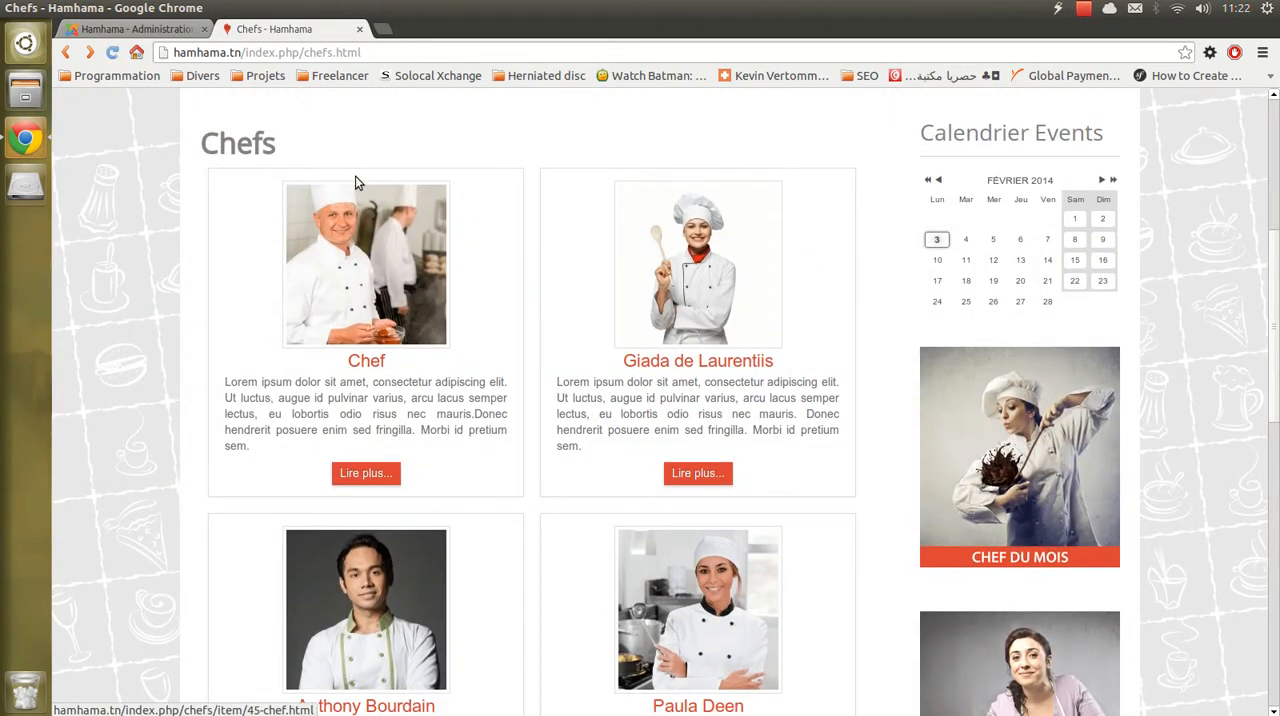
{"action": "left_click", "coordinate": [352, 366]}
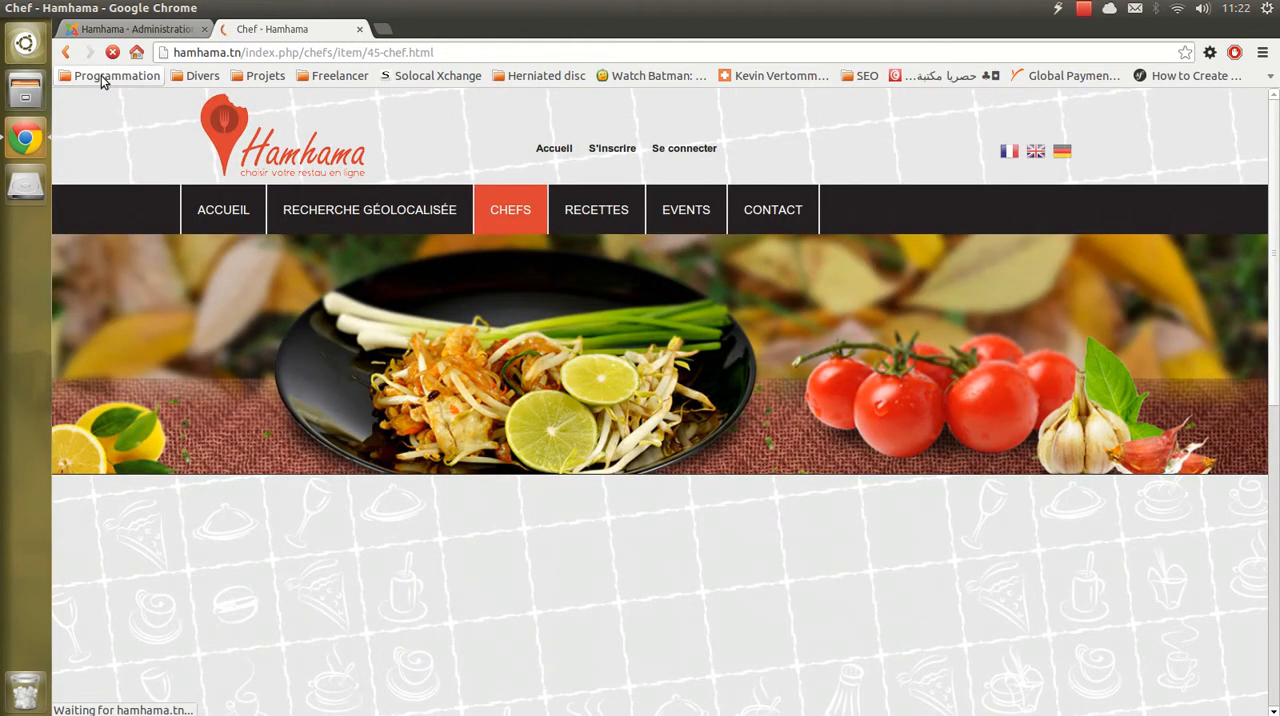
{"action": "left_click", "coordinate": [67, 53]}
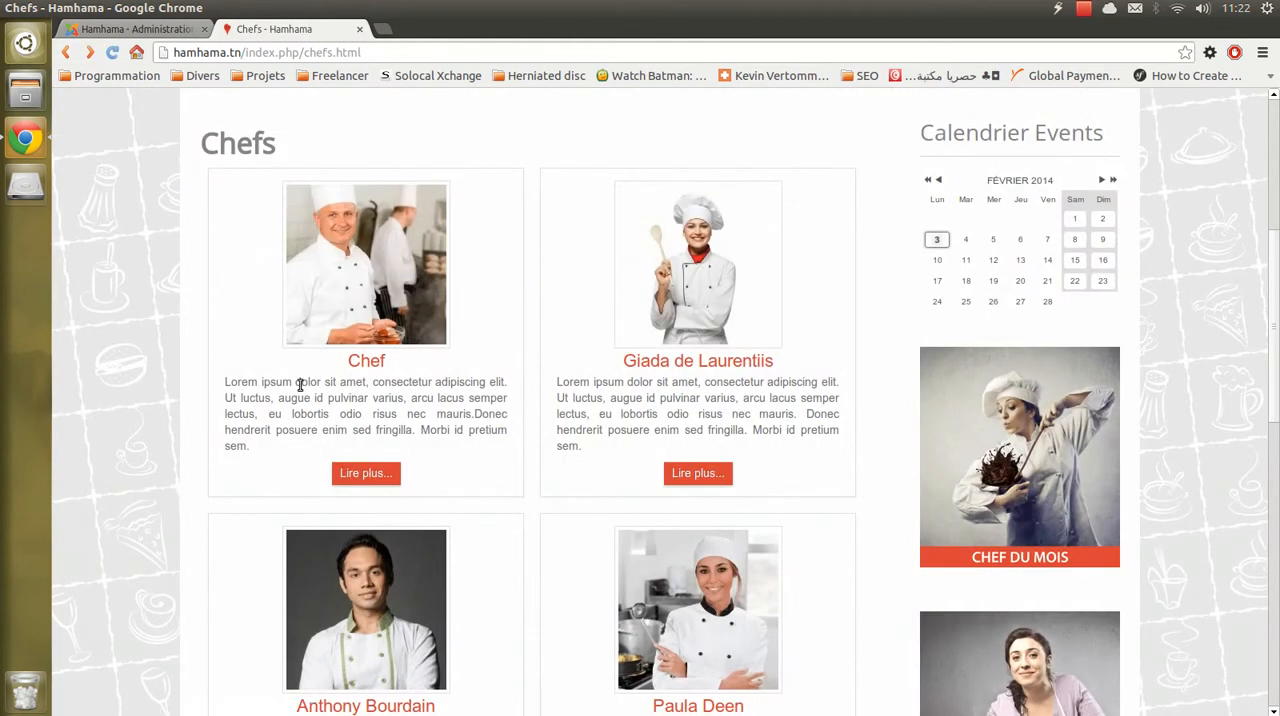
- Compare the end of the Chef entry's public intro text with the read-more break's position in the item editor
{"action": "left_click_drag", "start_coordinate": [228, 382], "coordinate": [260, 450]}
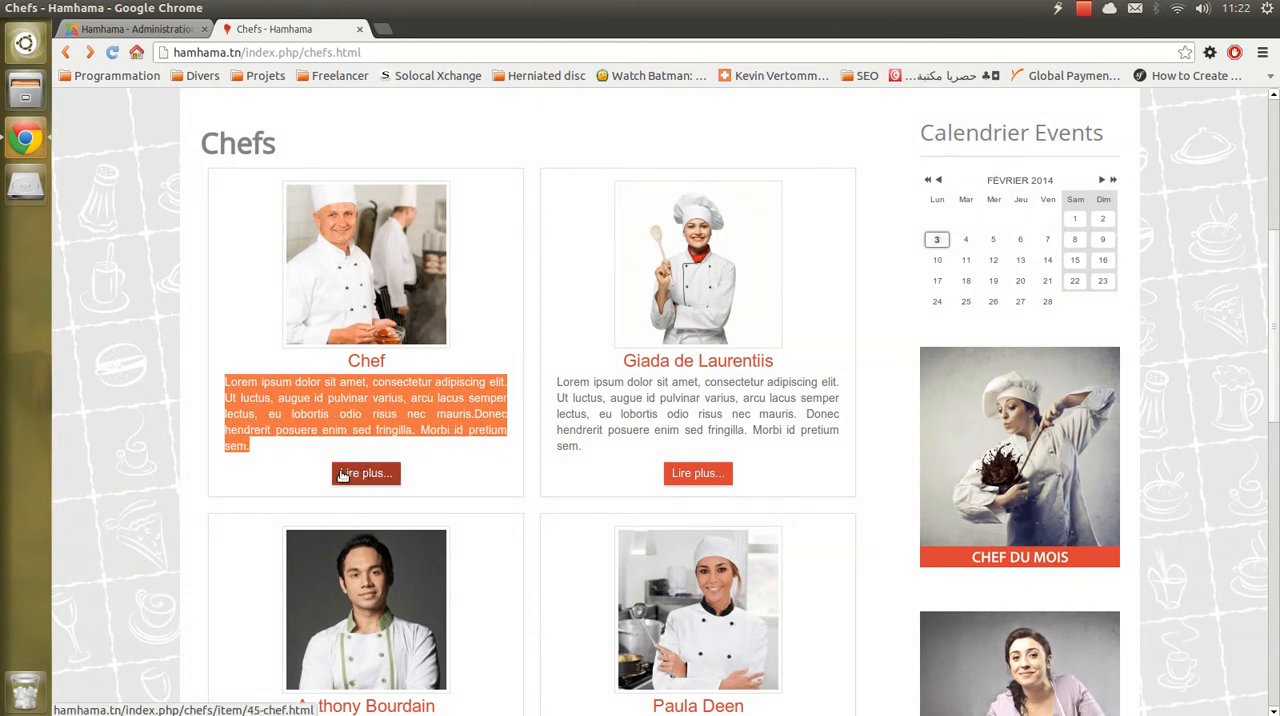
{"action": "left_click", "coordinate": [458, 468]}
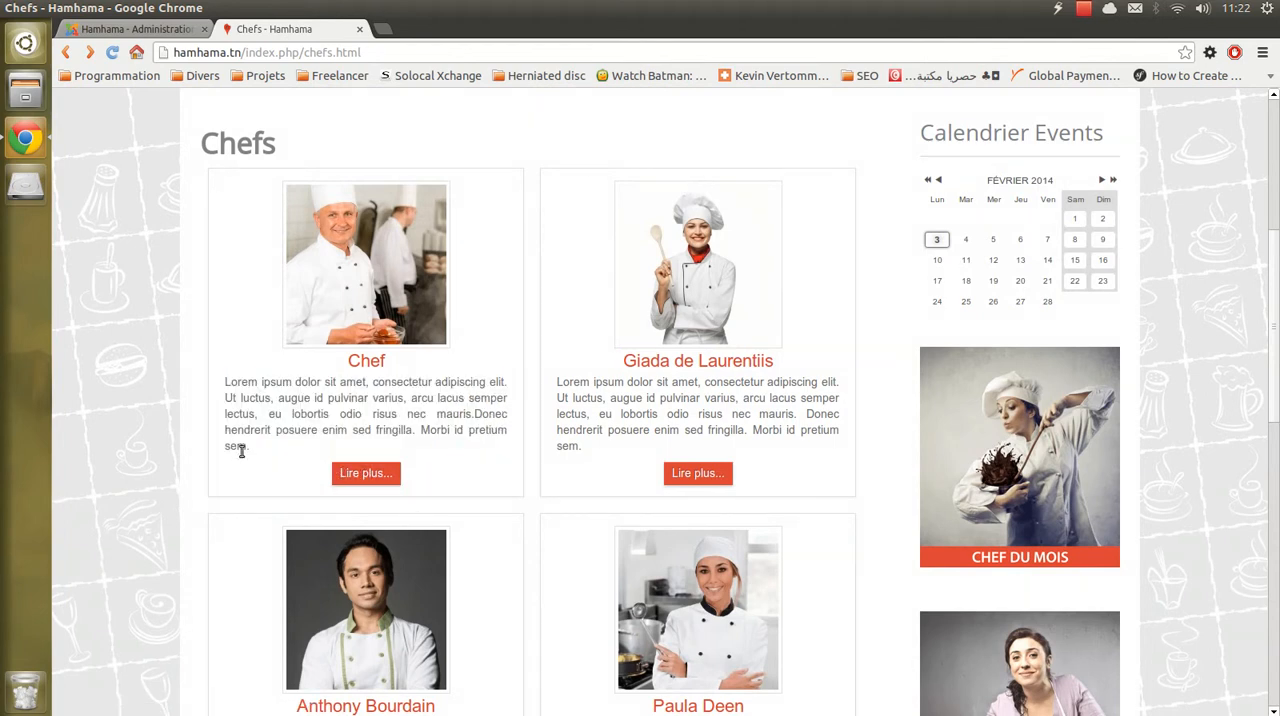
{"action": "left_click_drag", "start_coordinate": [245, 449], "coordinate": [229, 450]}
{"action": "left_click", "coordinate": [135, 29]}
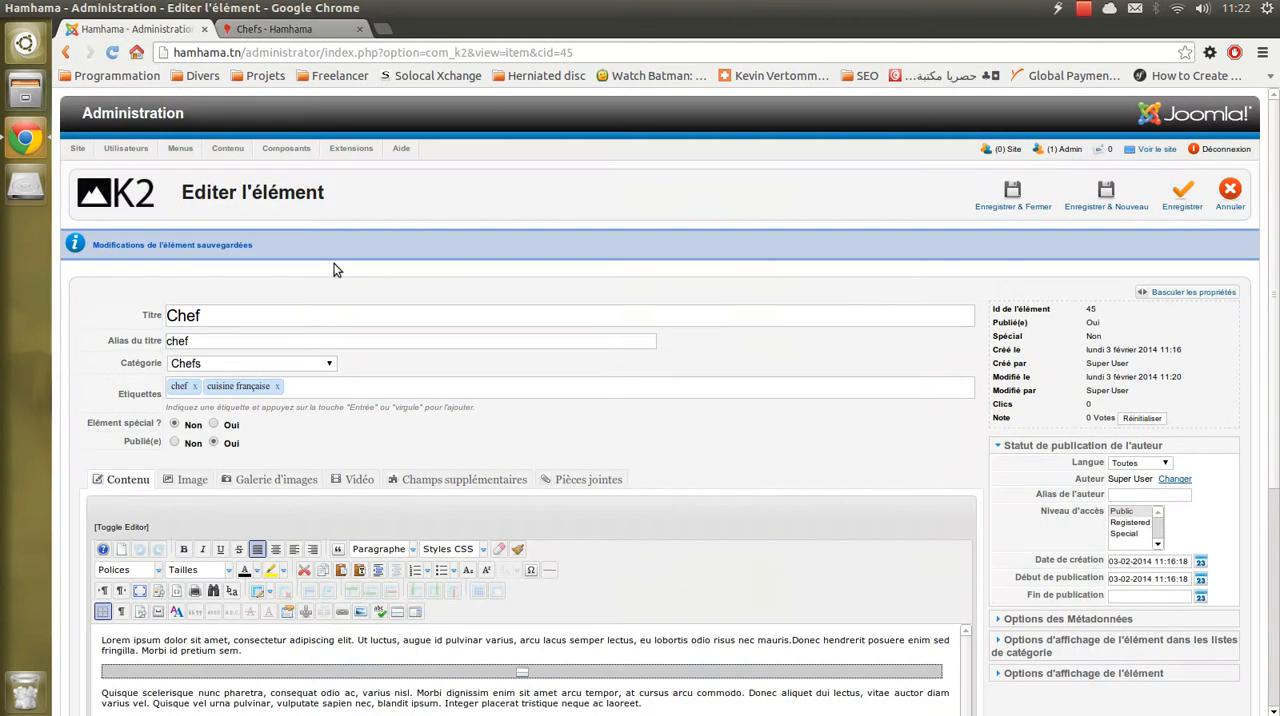
{"action": "scroll", "coordinate": [434, 436], "scroll_direction": "down", "scroll_amount": 3}
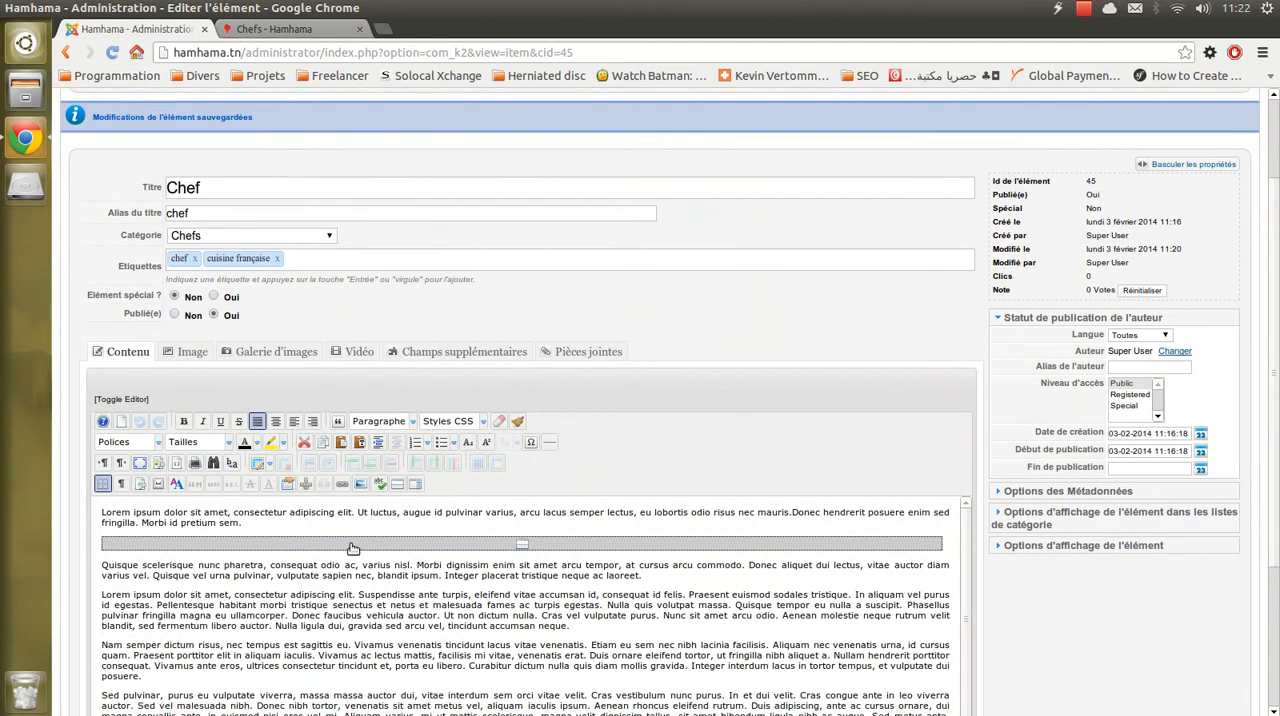
{"action": "left_click", "coordinate": [272, 29]}
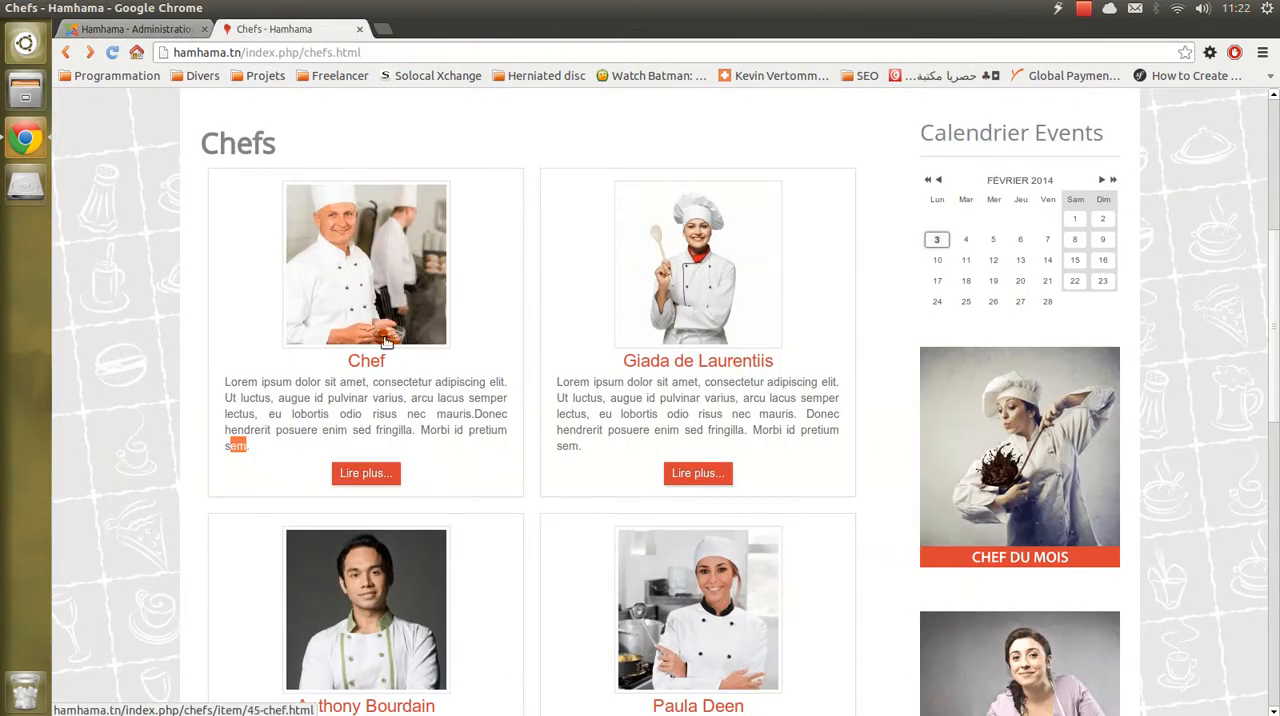
- Open the Chef entry's full page through its "Lire plus..." link, reload it and examine the image and complete text
{"action": "left_click", "coordinate": [386, 478]}
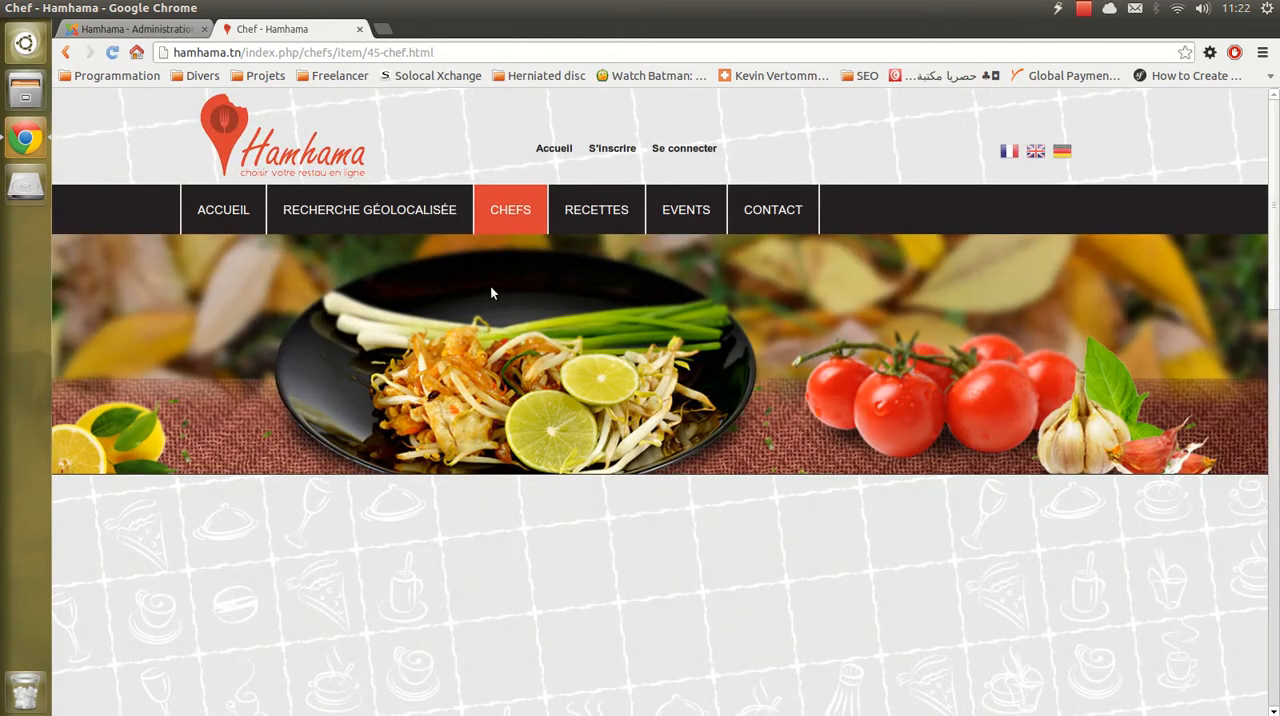
{"action": "scroll", "coordinate": [491, 290], "scroll_direction": "down", "scroll_amount": 5}
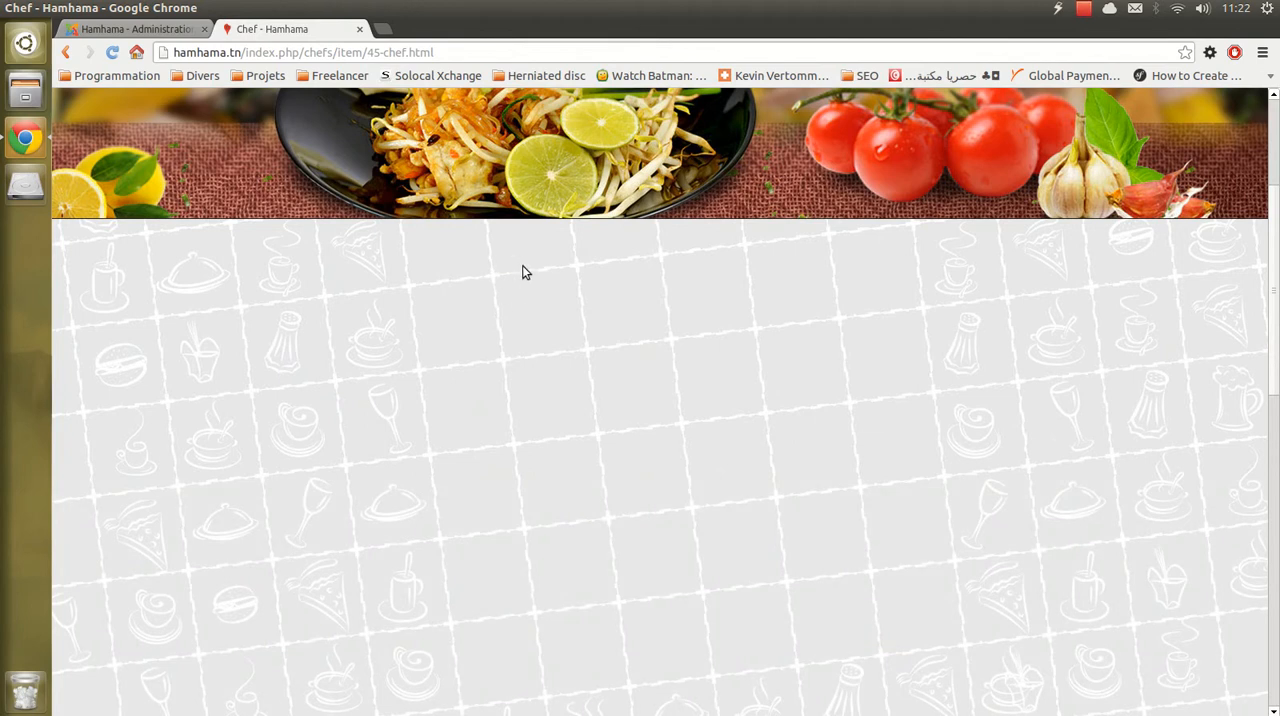
{"action": "scroll", "coordinate": [400, 257], "scroll_direction": "down", "scroll_amount": 3}
{"action": "scroll", "coordinate": [411, 260], "scroll_direction": "up", "scroll_amount": 3}
{"action": "scroll", "coordinate": [417, 257], "scroll_direction": "down", "scroll_amount": 3}
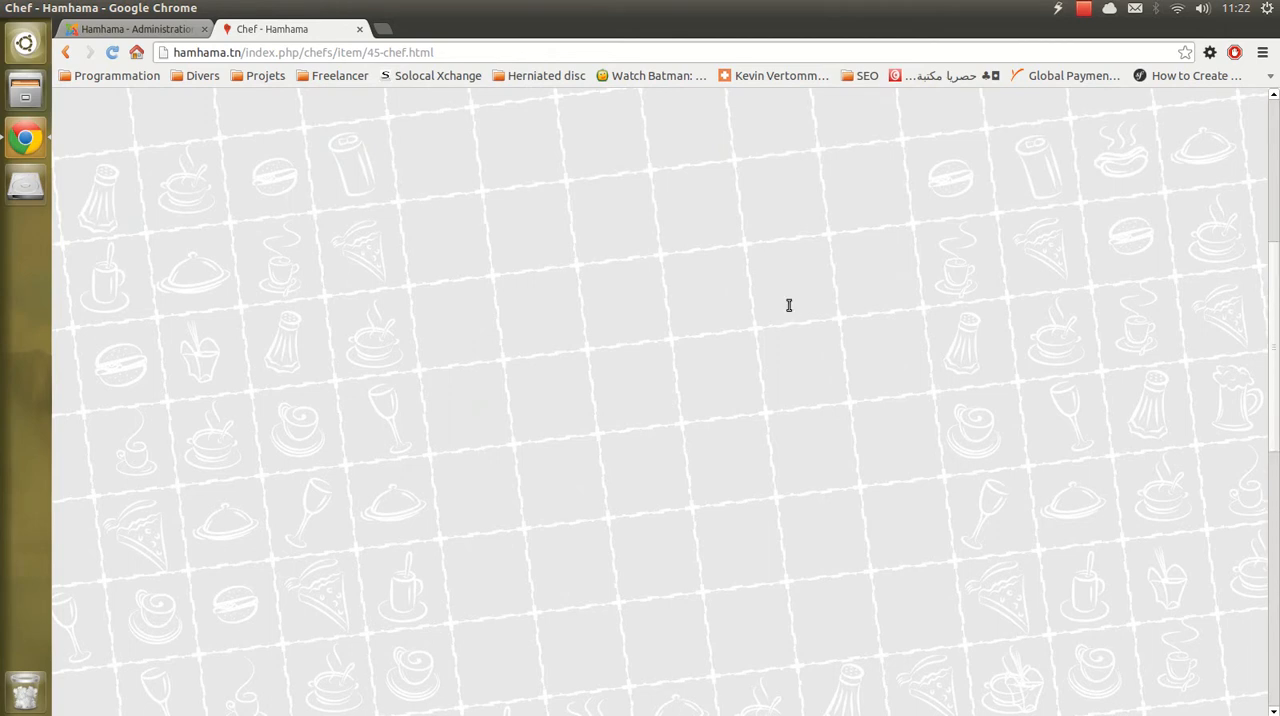
{"action": "scroll", "coordinate": [786, 303], "scroll_direction": "up", "scroll_amount": 5}
{"action": "left_click", "coordinate": [112, 52]}
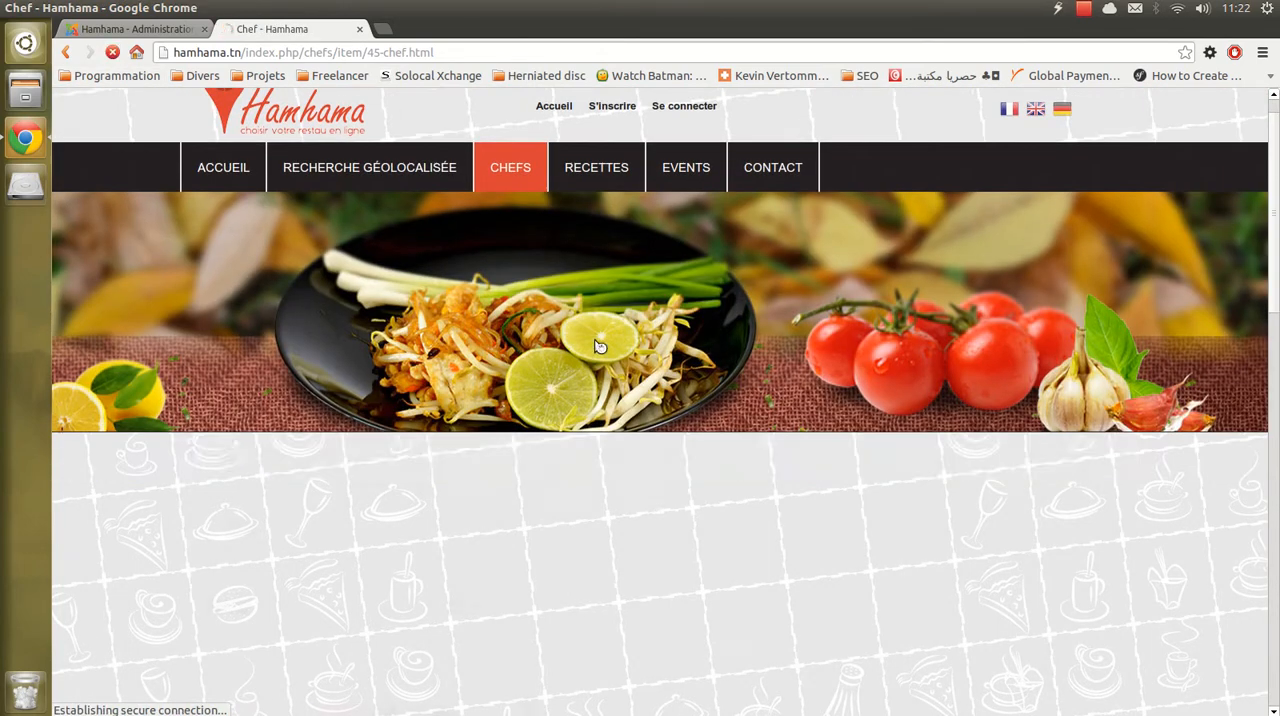
{"action": "scroll", "coordinate": [594, 339], "scroll_direction": "down", "scroll_amount": 5}
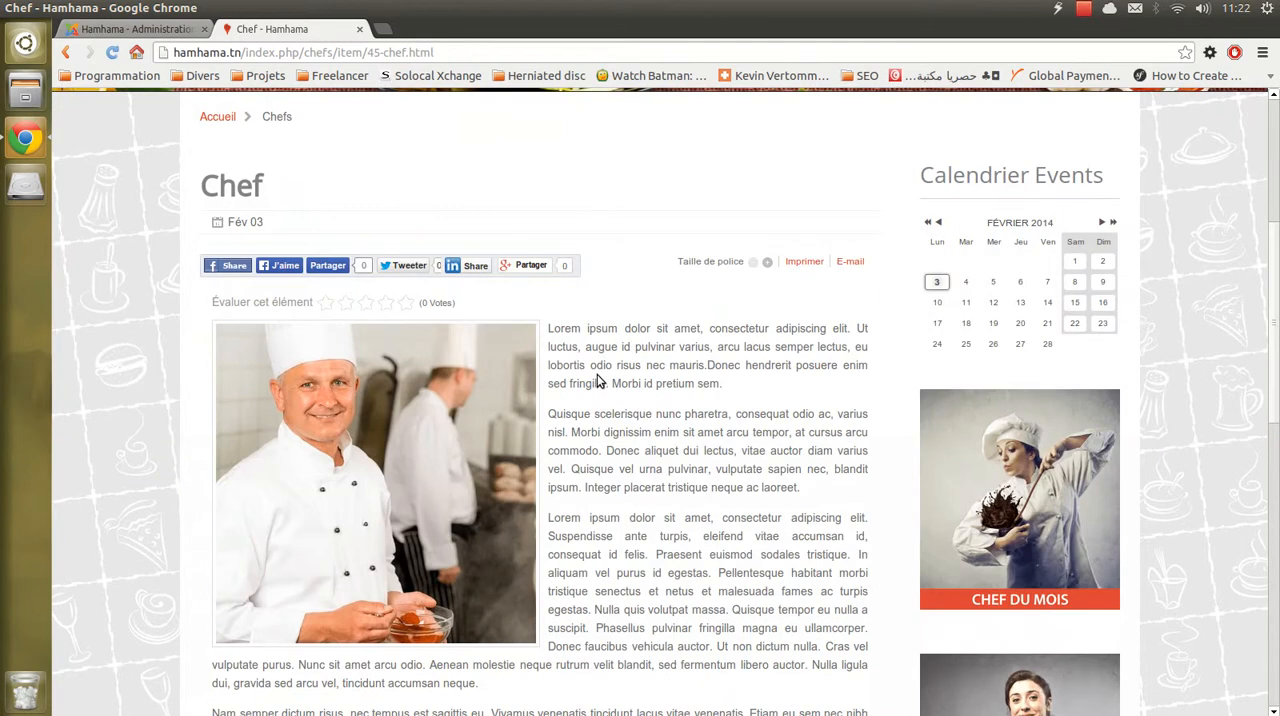
- Read through the Chef page's full text down to its tags and compare the tags with those in the item editor
{"action": "left_click_drag", "start_coordinate": [548, 285], "coordinate": [760, 641]}
{"action": "scroll", "coordinate": [653, 491], "scroll_direction": "down", "scroll_amount": 3}
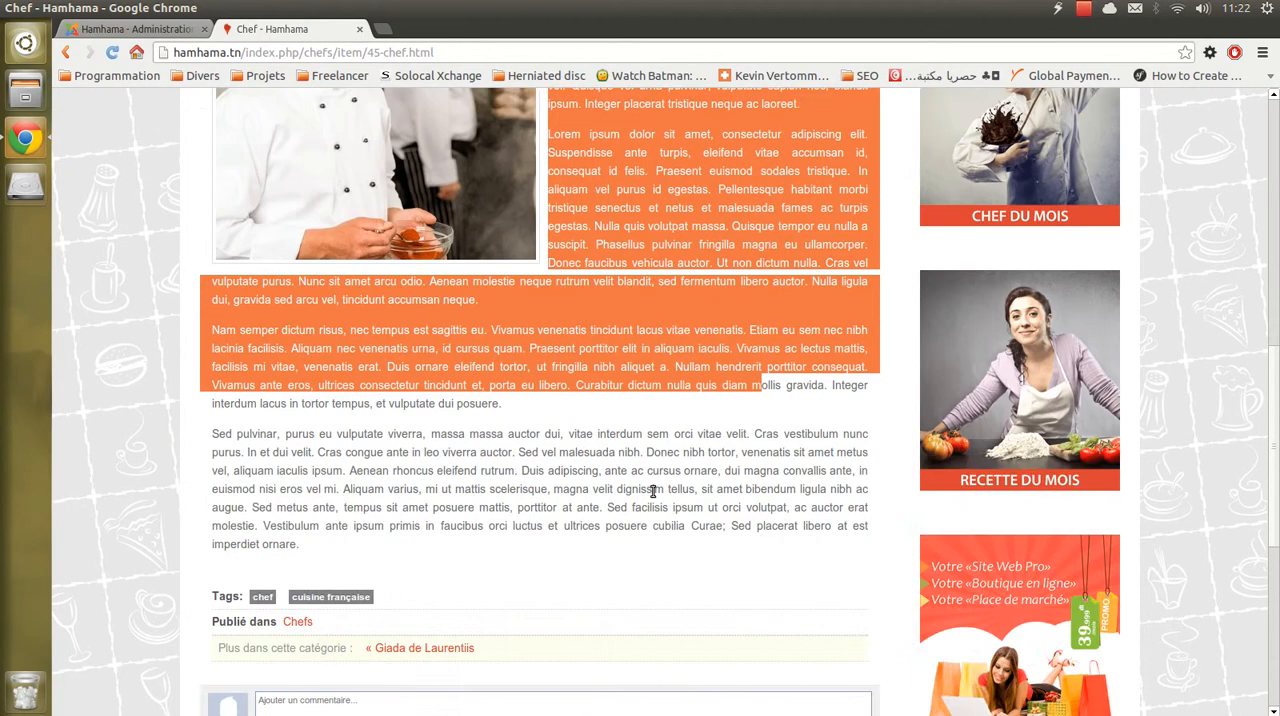
{"action": "scroll", "coordinate": [653, 491], "scroll_direction": "down", "scroll_amount": 2}
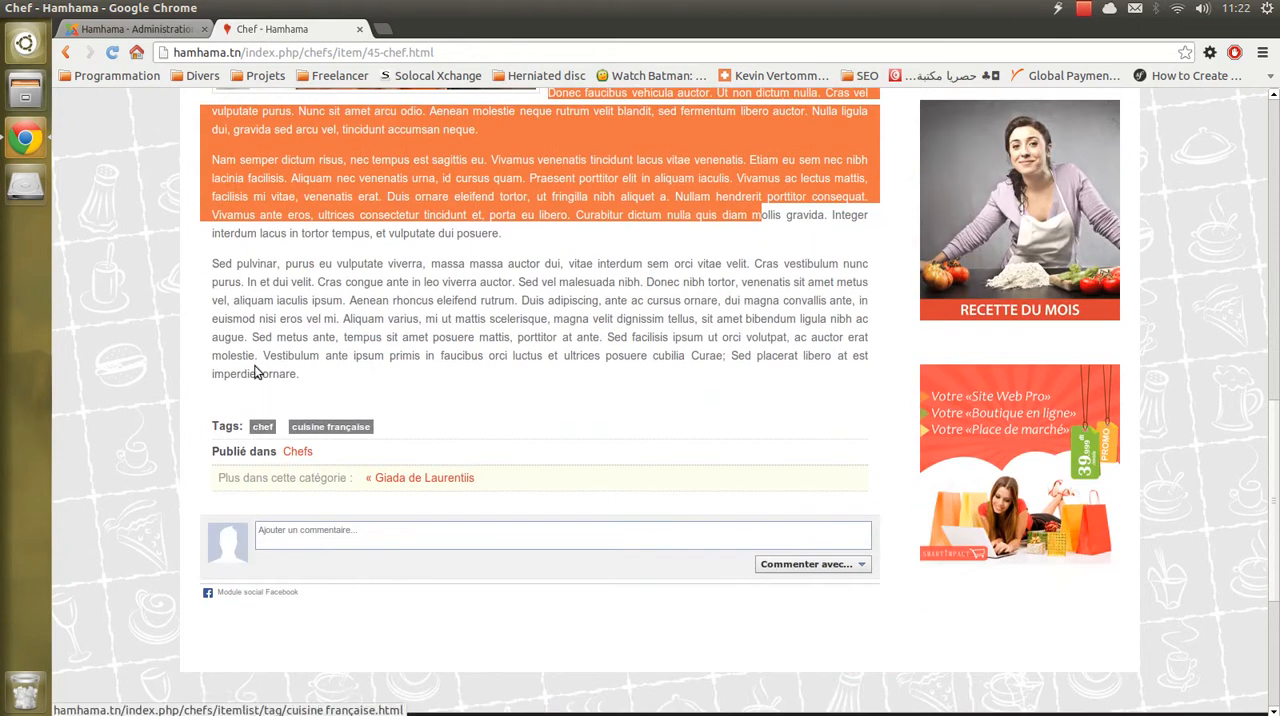
{"action": "left_click", "coordinate": [125, 29]}
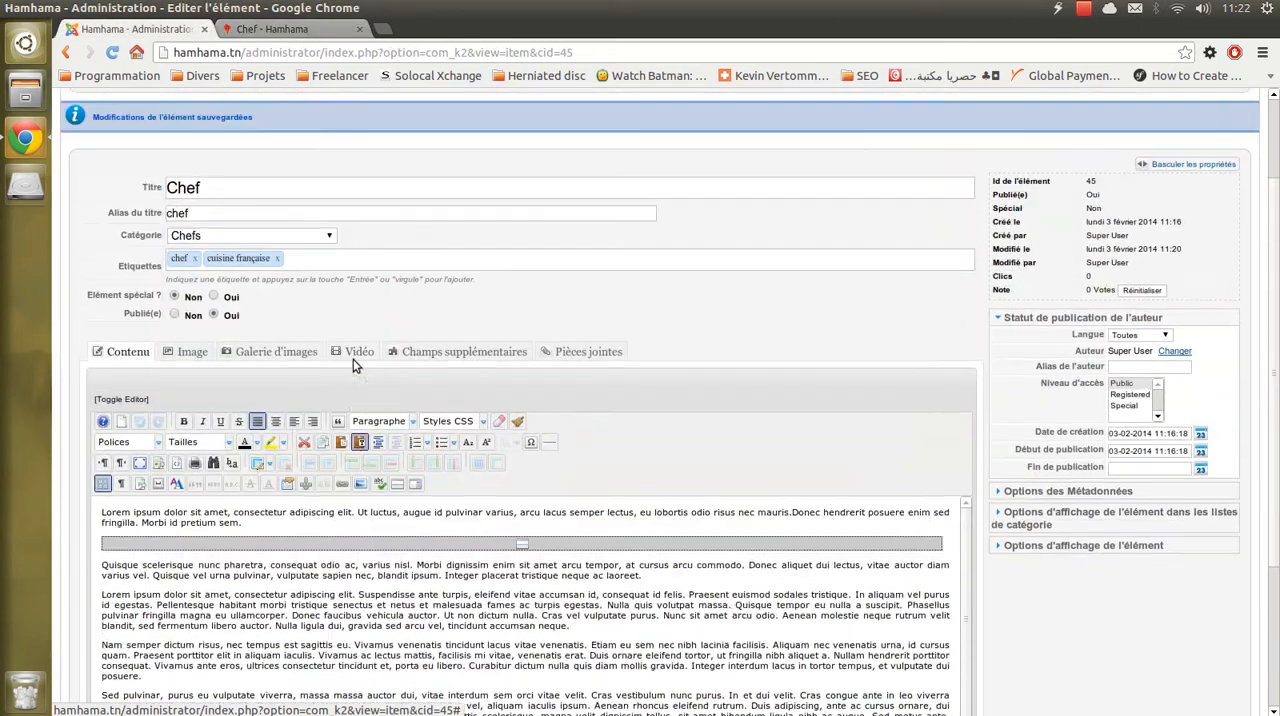
{"action": "left_click", "coordinate": [272, 29]}
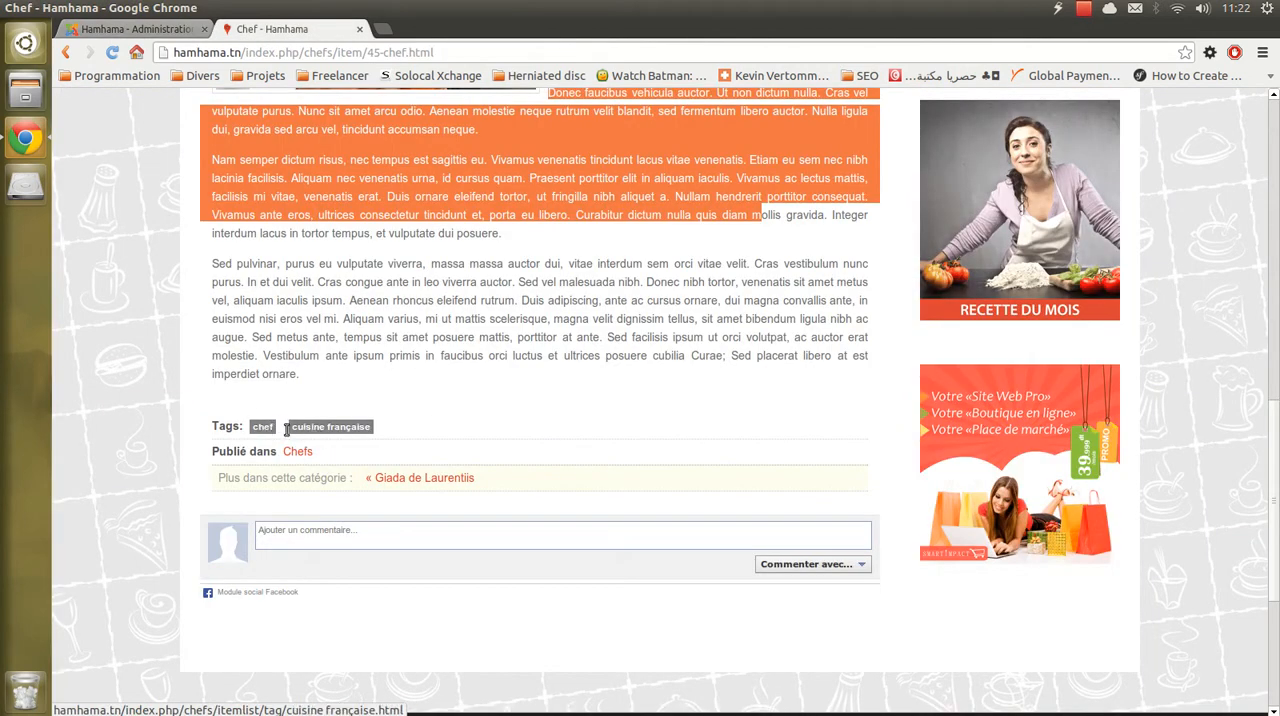
- Examine the comment box below the Chef article, reload the public page and review it back up to the site header
{"action": "left_click", "coordinate": [394, 542]}
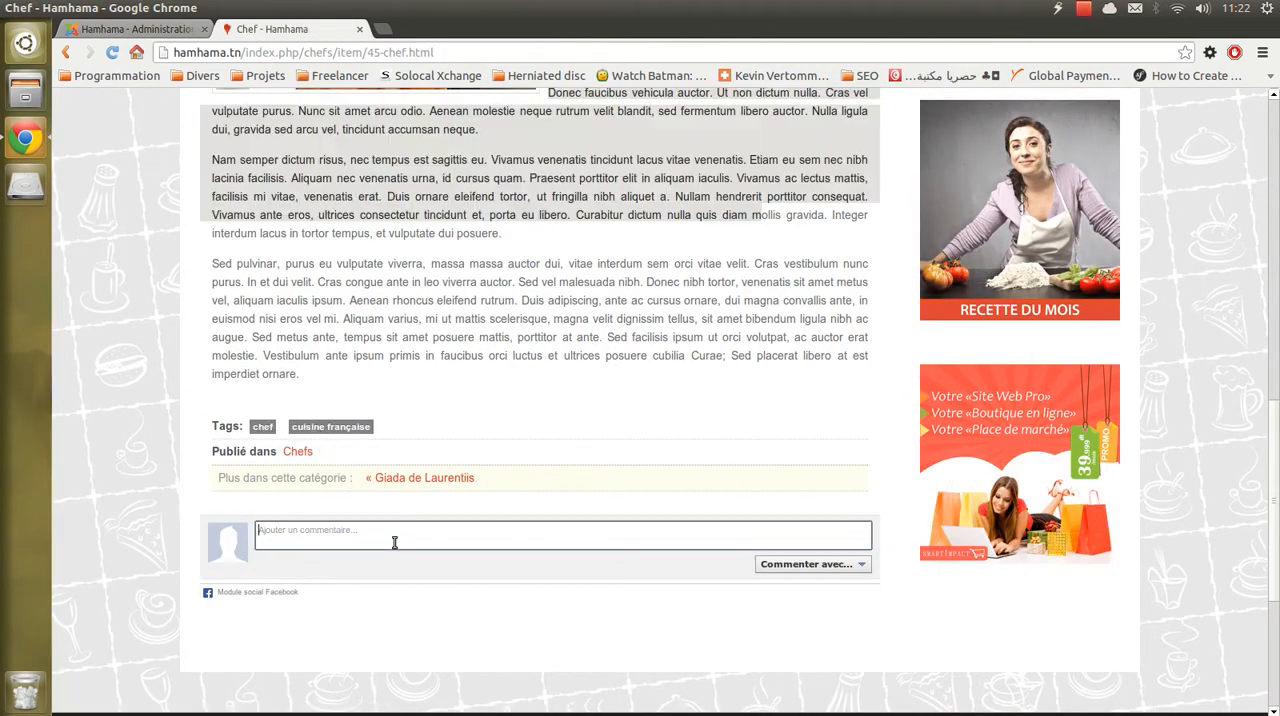
{"action": "scroll", "coordinate": [656, 558], "scroll_direction": "up", "scroll_amount": 9}
{"action": "left_click", "coordinate": [671, 452]}
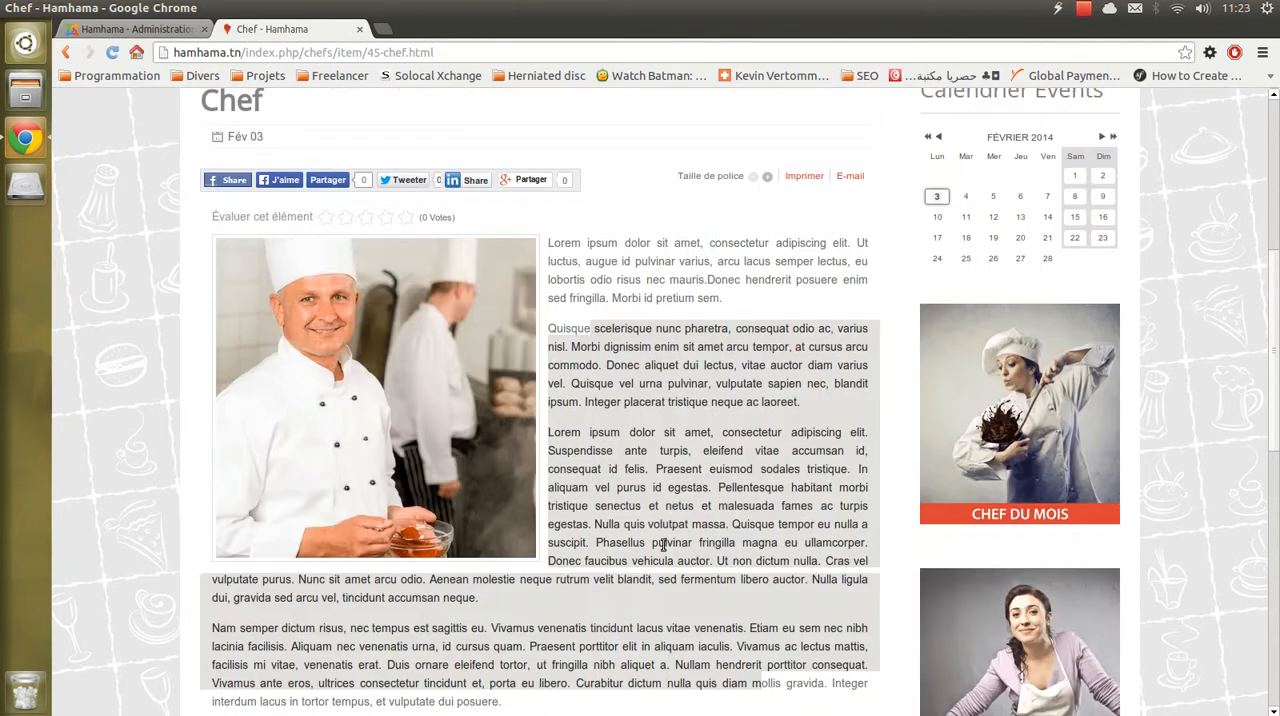
{"action": "scroll", "coordinate": [674, 503], "scroll_direction": "up", "scroll_amount": 3}
{"action": "scroll", "coordinate": [674, 498], "scroll_direction": "down", "scroll_amount": 5}
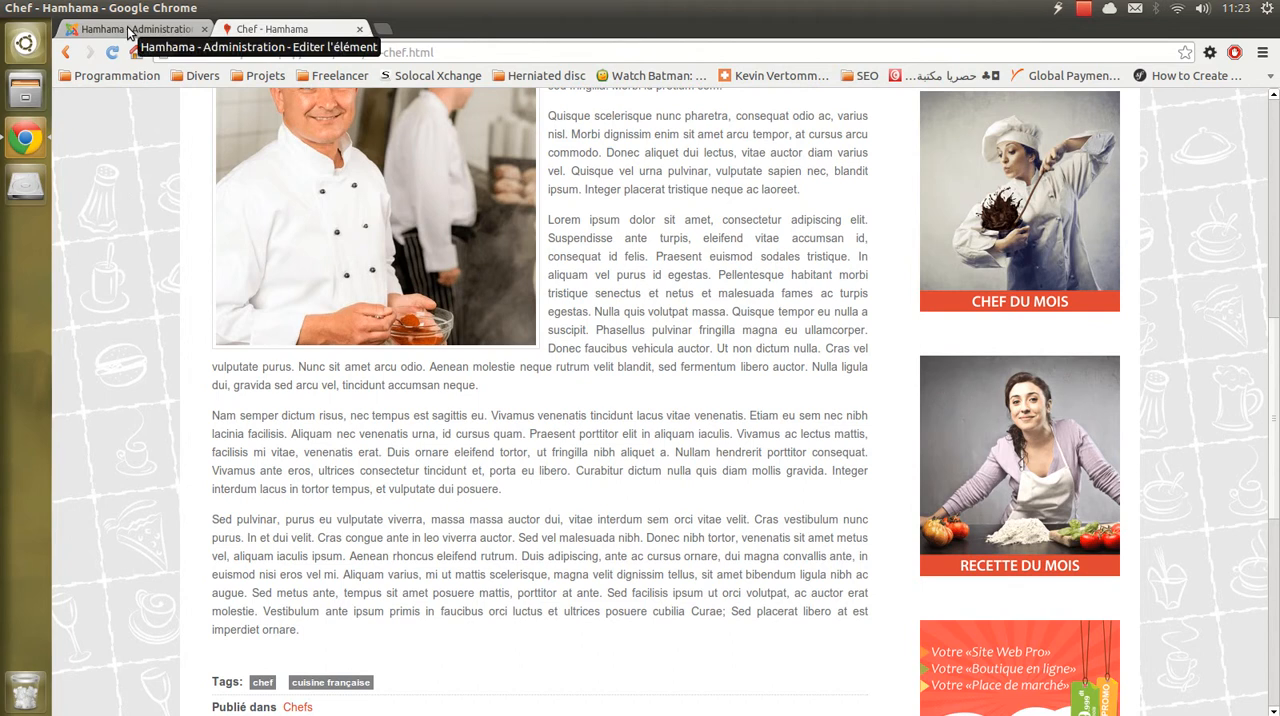
{"action": "left_click", "coordinate": [128, 30]}
{"action": "left_click", "coordinate": [272, 29]}
{"action": "key", "text": "F5"}
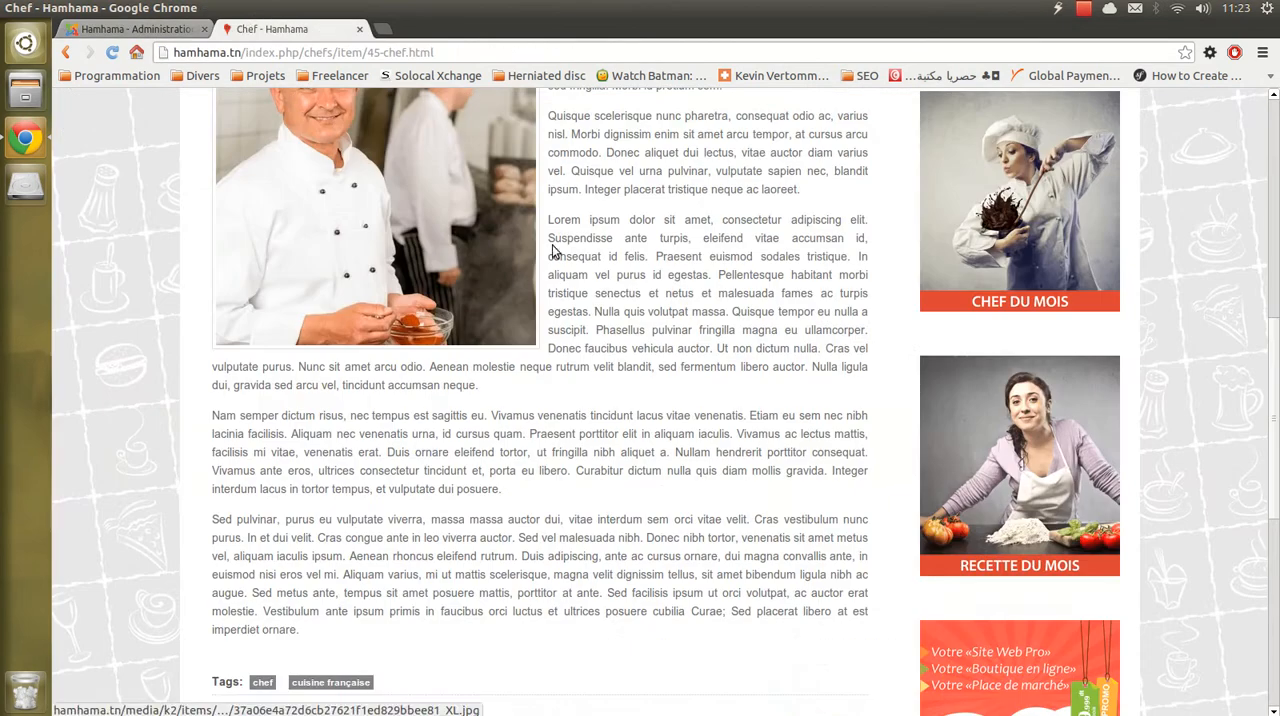
{"action": "scroll", "coordinate": [606, 243], "scroll_direction": "up", "scroll_amount": 5}
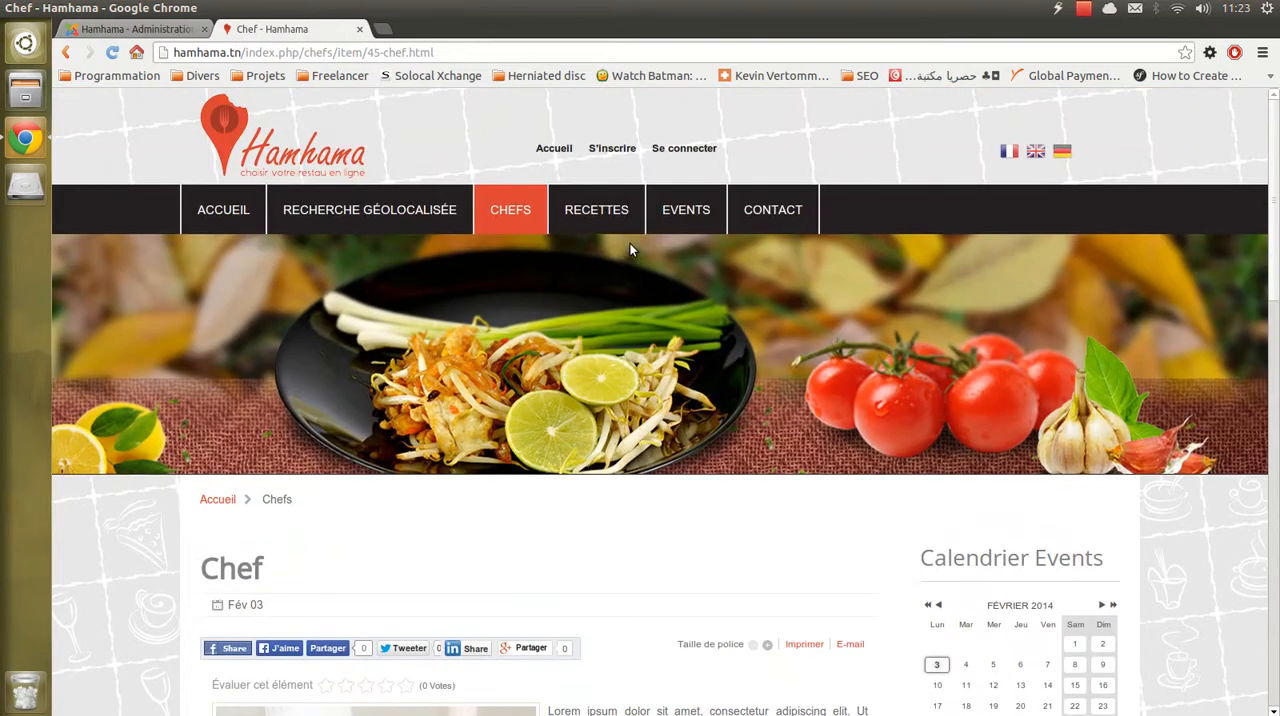
- Save the Chef item in the administration and close its editor
{"action": "left_click", "coordinate": [156, 34]}
{"action": "scroll", "coordinate": [414, 253], "scroll_direction": "up", "scroll_amount": 3}
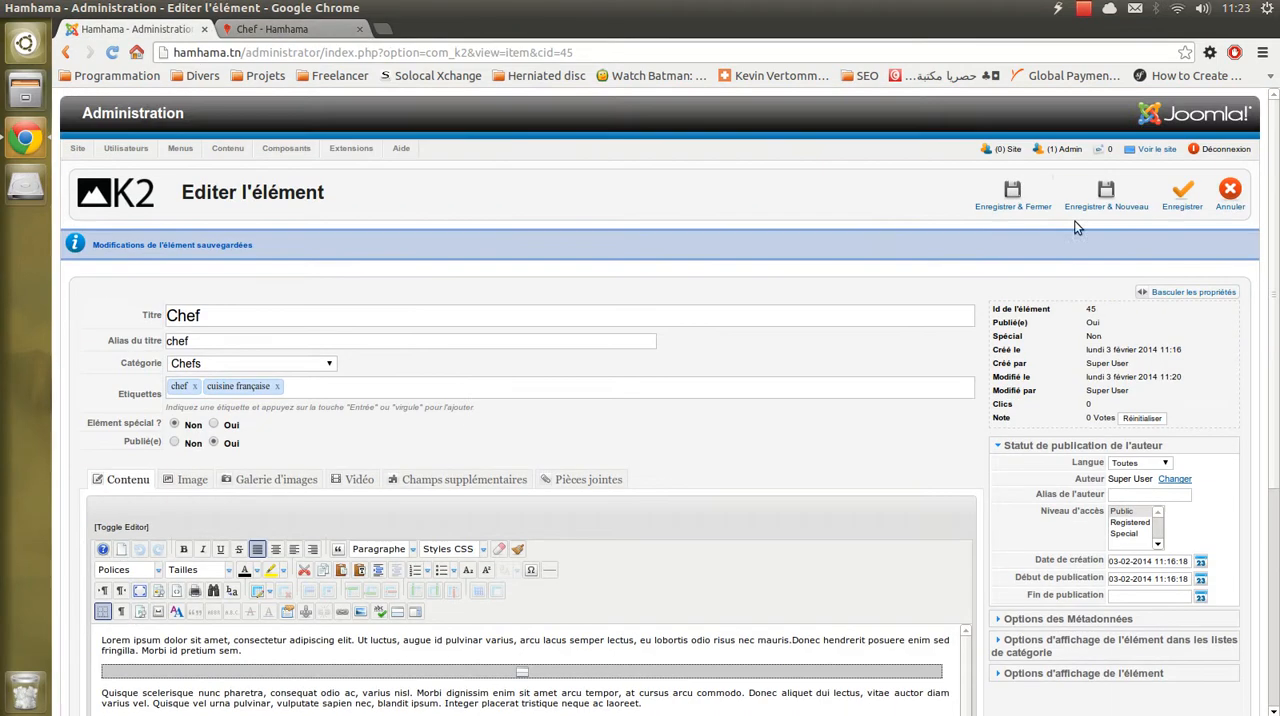
{"action": "left_click", "coordinate": [1040, 205]}
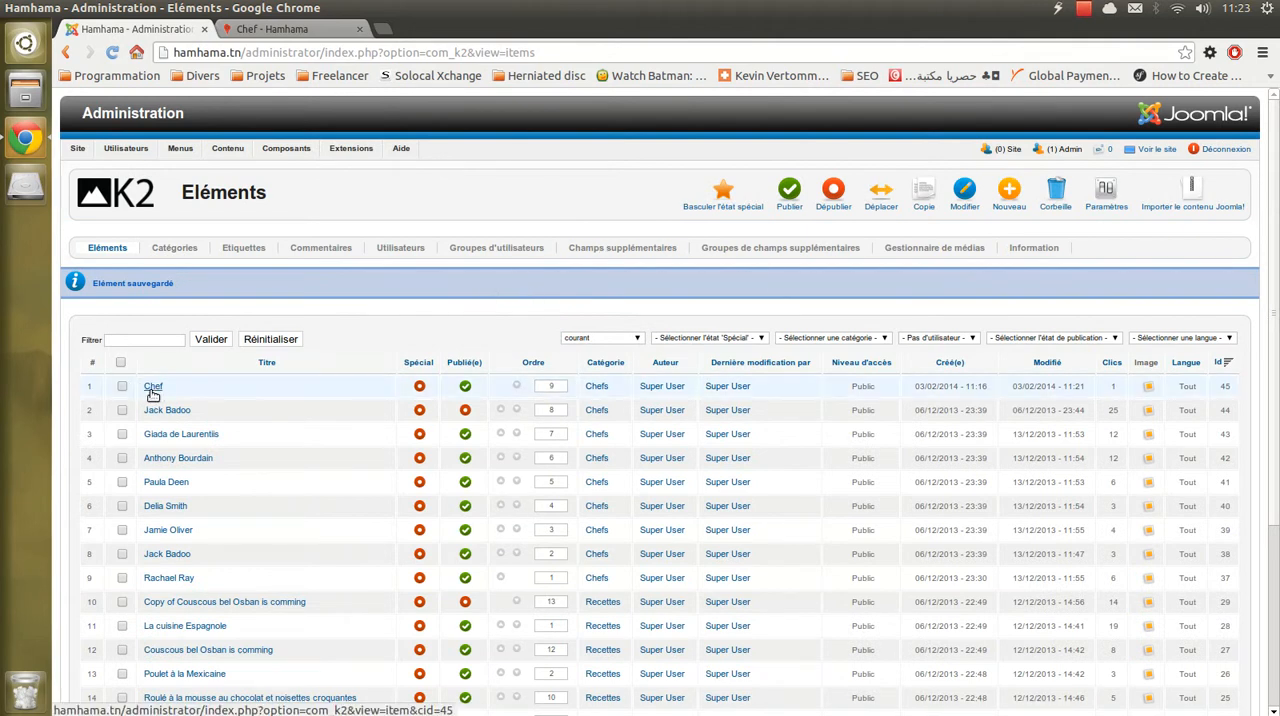
- Look through the K2 items list, checking the Chef entry among the other chefs and recipes
{"action": "scroll", "coordinate": [150, 392], "scroll_direction": "down", "scroll_amount": 5}
{"action": "scroll", "coordinate": [188, 402], "scroll_direction": "up", "scroll_amount": 3}
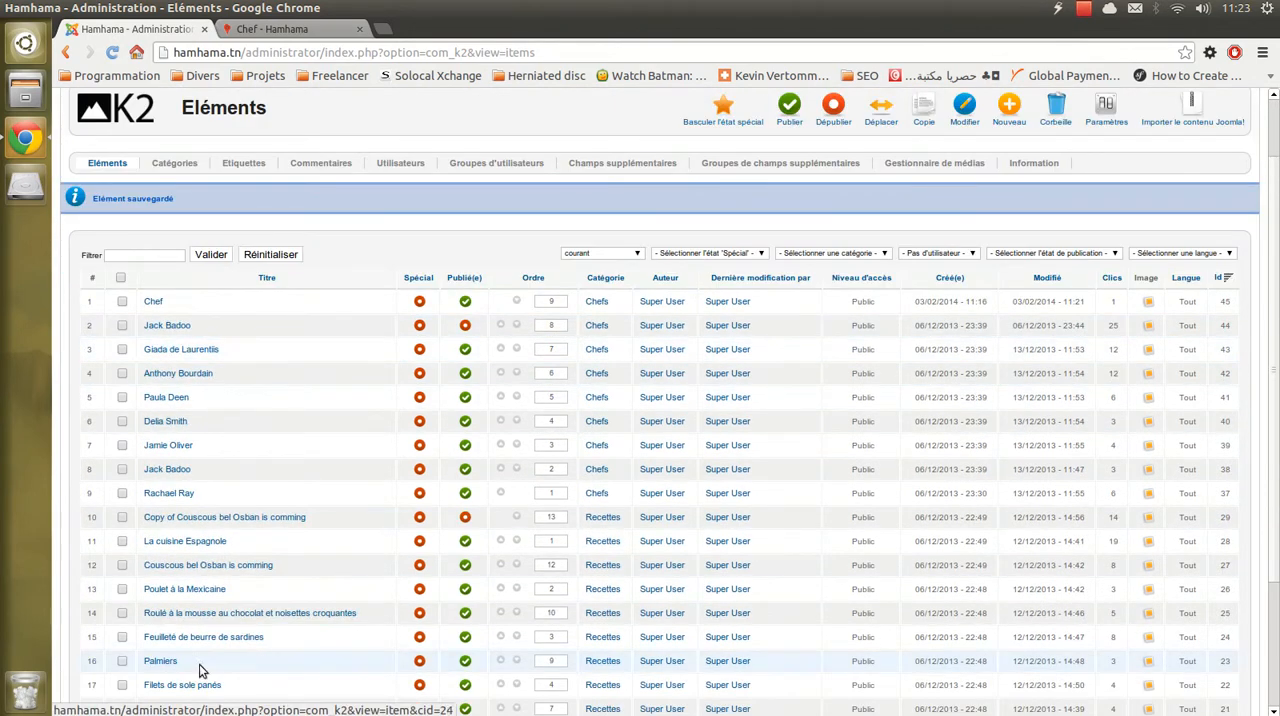
{"action": "scroll", "coordinate": [226, 648], "scroll_direction": "down", "scroll_amount": 2}
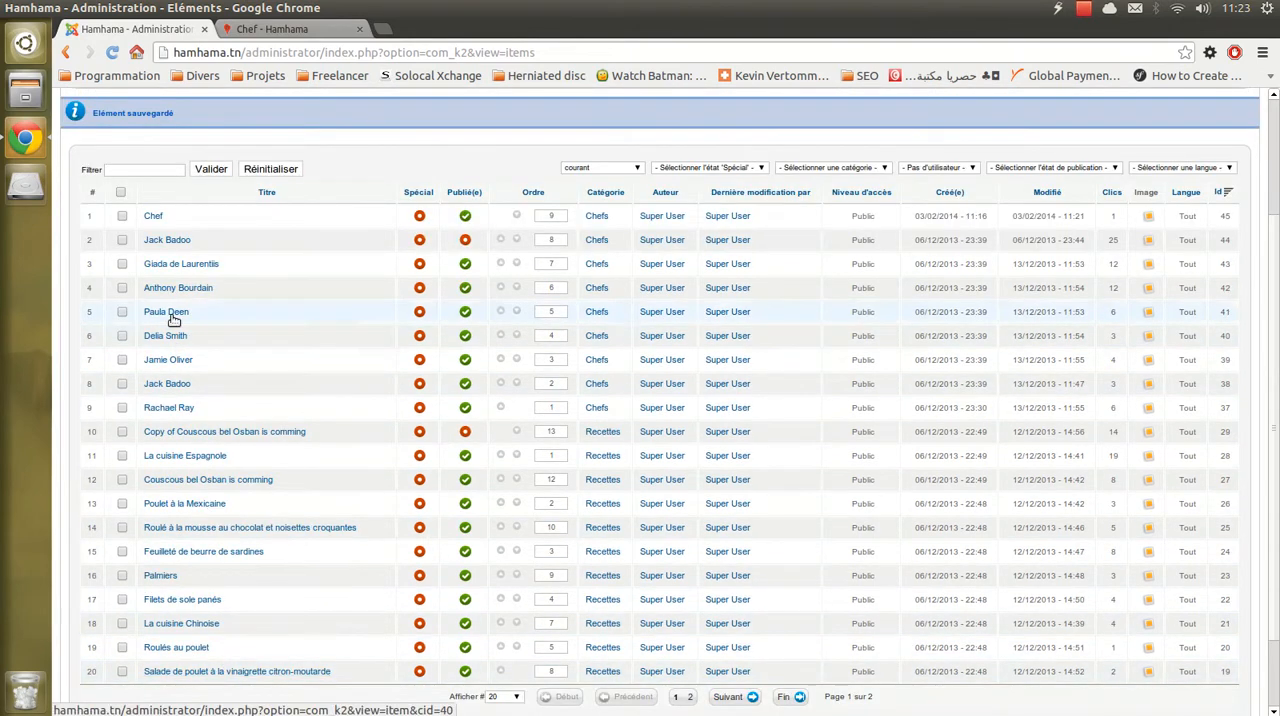
{"action": "scroll", "coordinate": [236, 383], "scroll_direction": "up", "scroll_amount": 3}
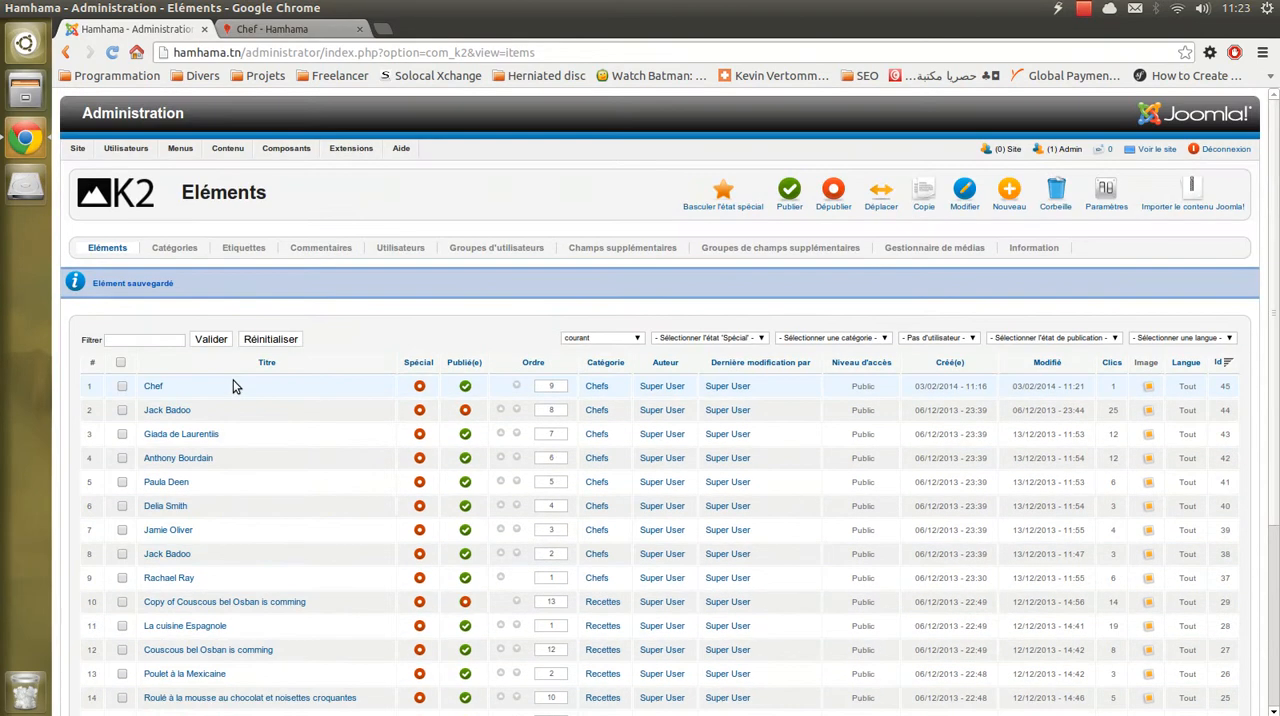